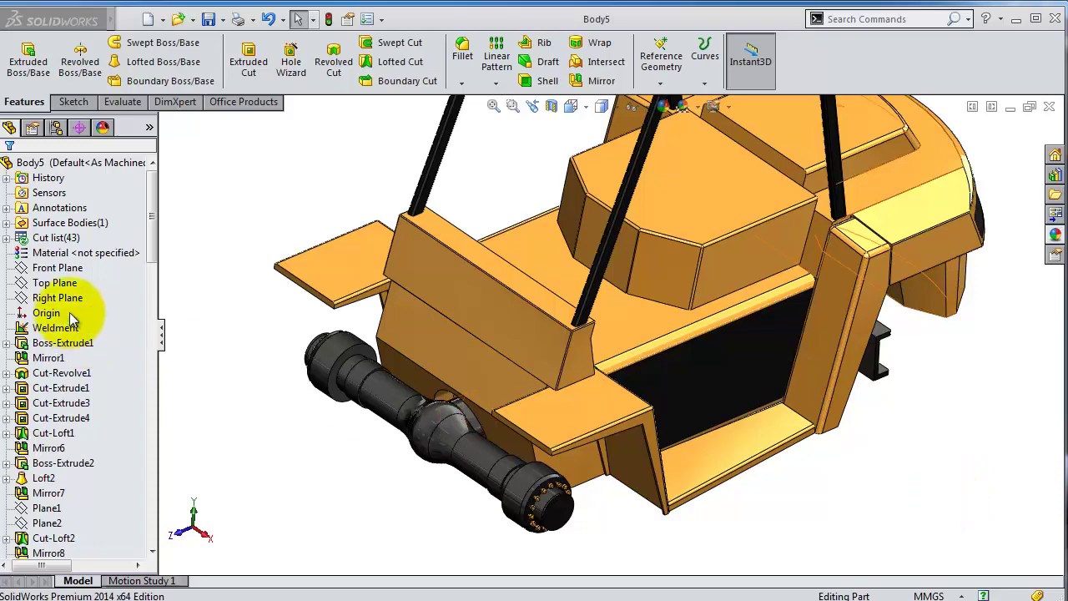
- Create a reference plane offset 458 mm from the Right Plane and accept it
left_click(66, 297)
left_click(658, 85)
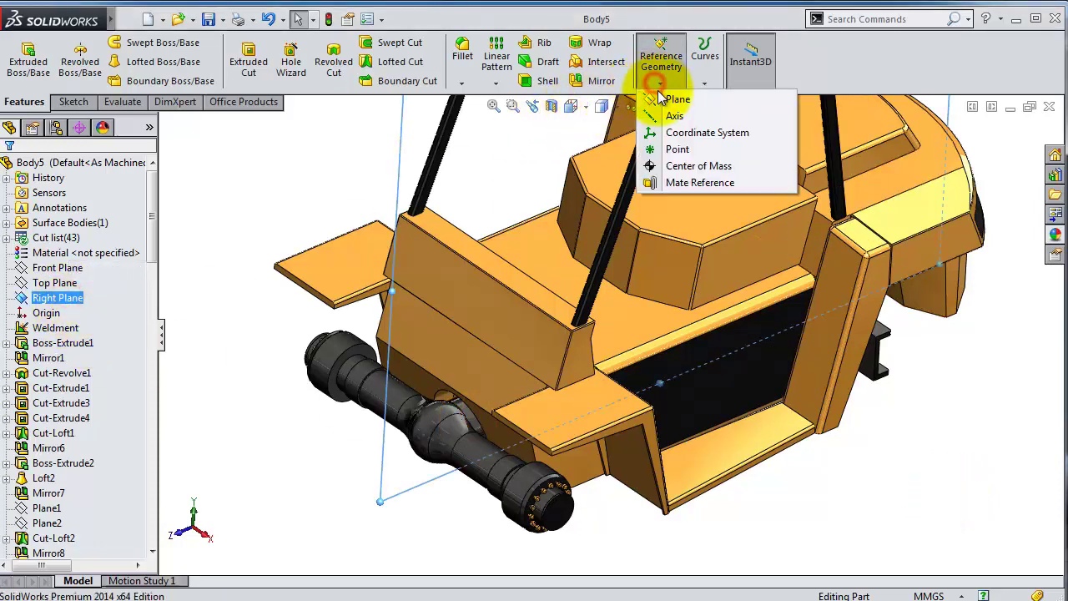
left_click(674, 109)
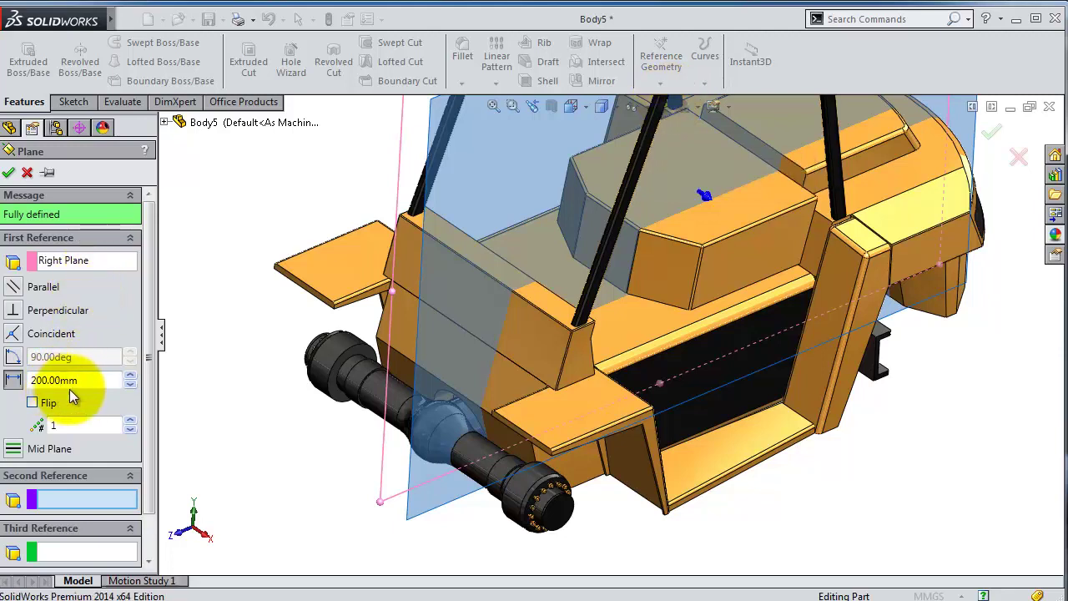
double_click(89, 381)
type("458")
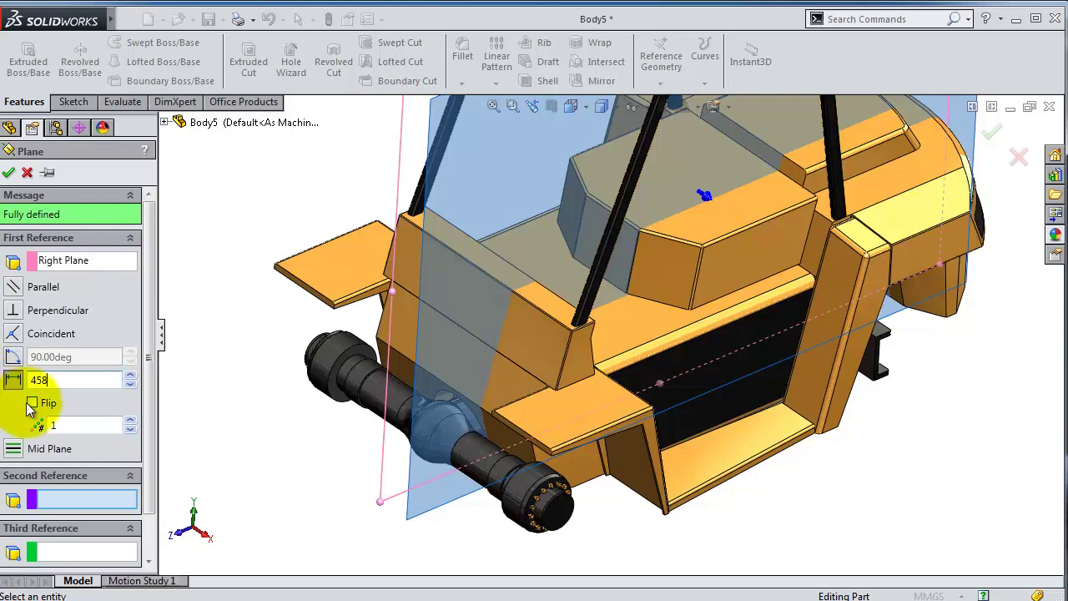
key("Return")
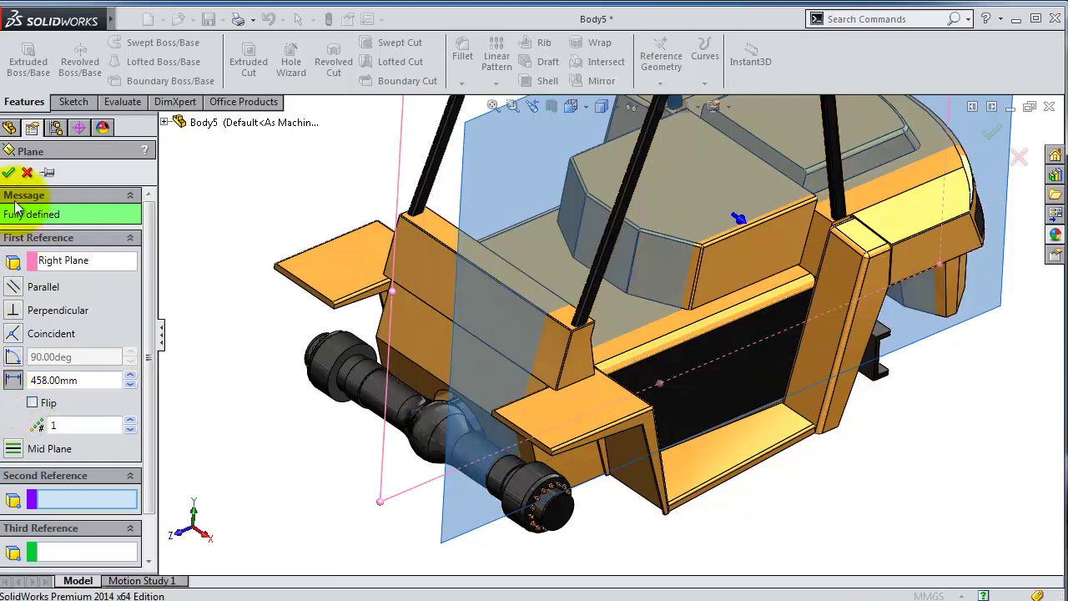
left_click(8, 172)
mouse_move(395, 419)
middle_mouse_down()
mouse_move(453, 398)
mouse_move(512, 424)
mouse_move(489, 453)
mouse_move(472, 389)
mouse_move(489, 381)
mouse_move(541, 517)
middle_mouse_up()
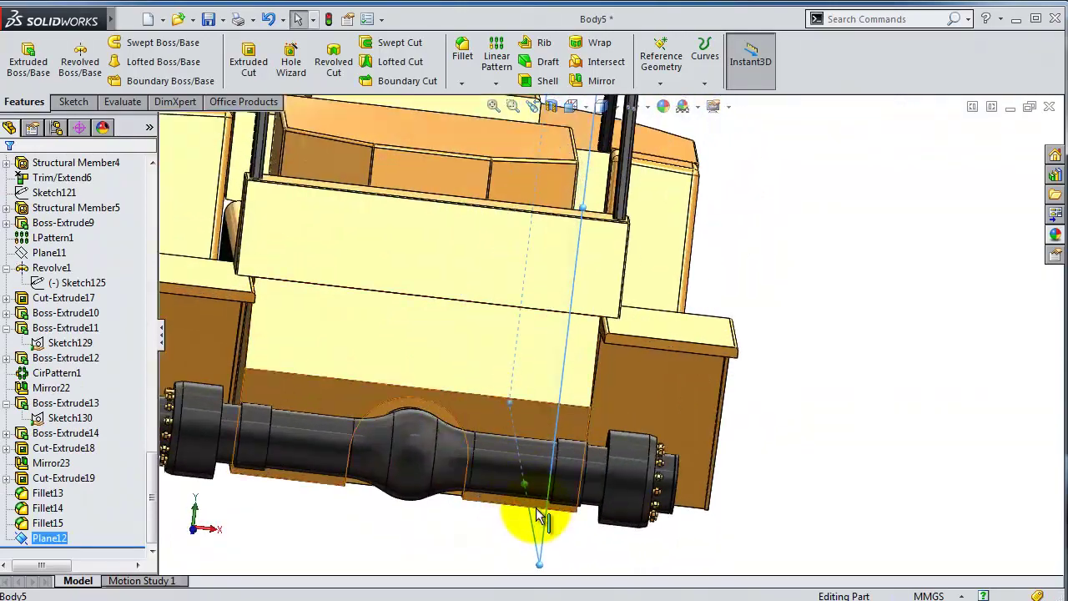
- Start a new sketch on Plane12 and turn the view normal to it
scroll(543, 534, "down", 5)
scroll(563, 522, "down", 3)
left_click(582, 492)
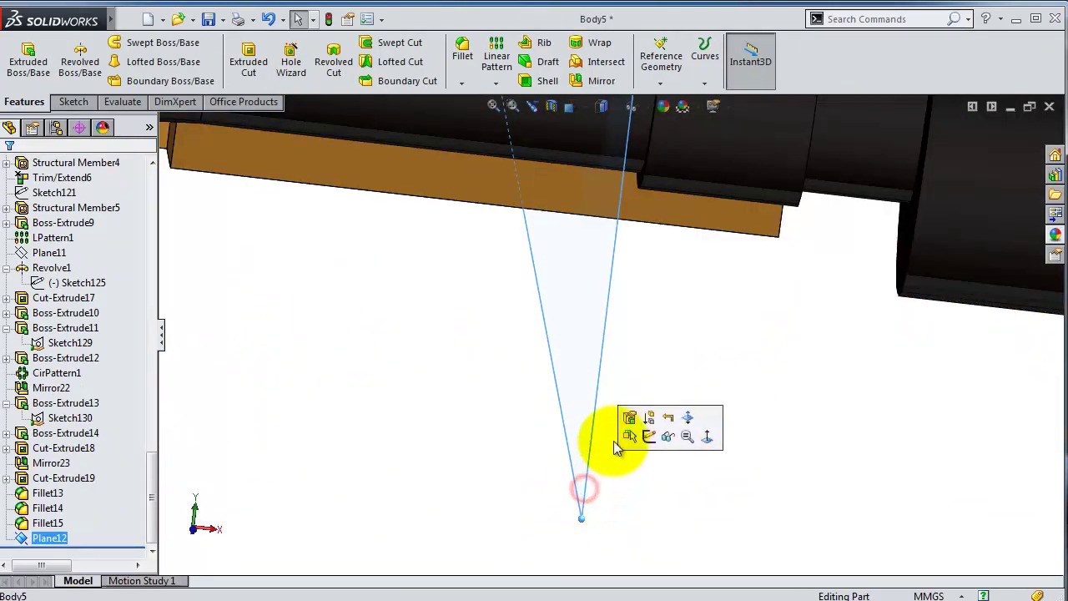
left_click(634, 432)
middle_click_drag(609, 407, 620, 340)
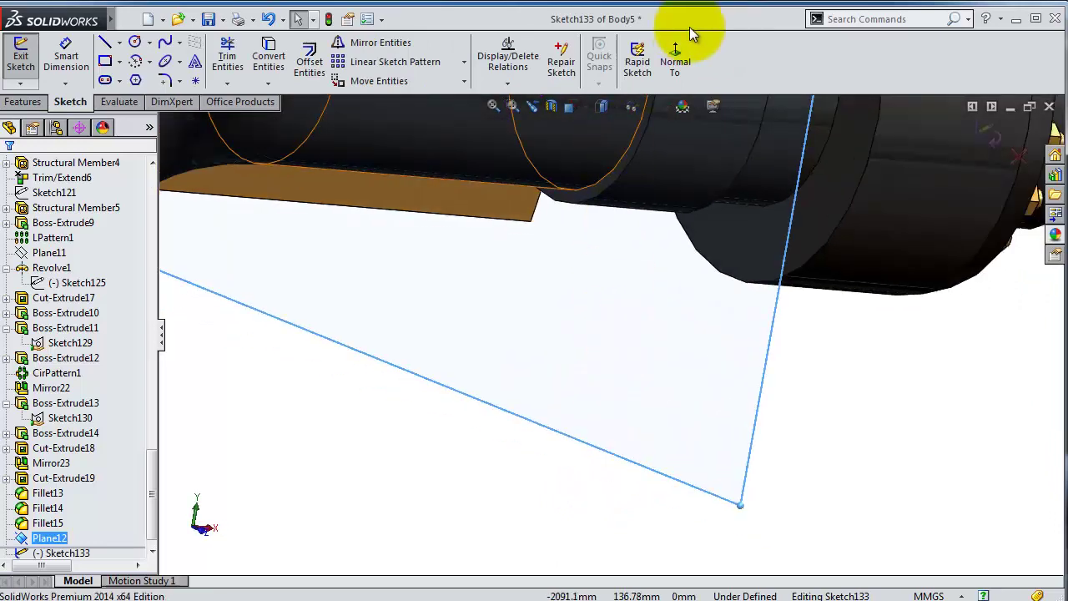
left_click(683, 67)
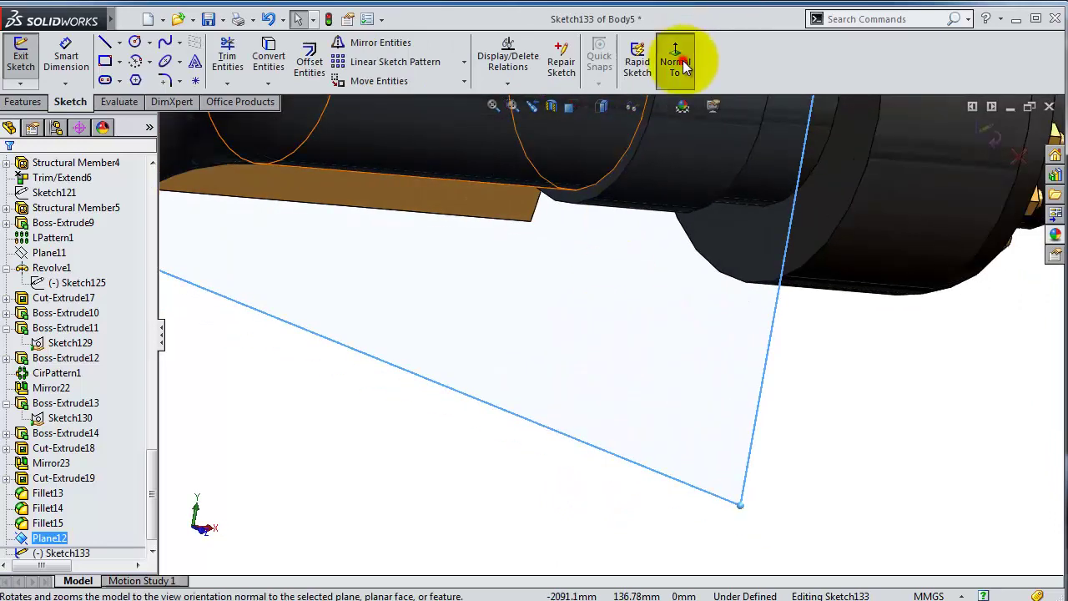
- Toggle the section view off, zoom to the front wheel, and choose Centerline
scroll(538, 338, "down", 2)
left_click(569, 107)
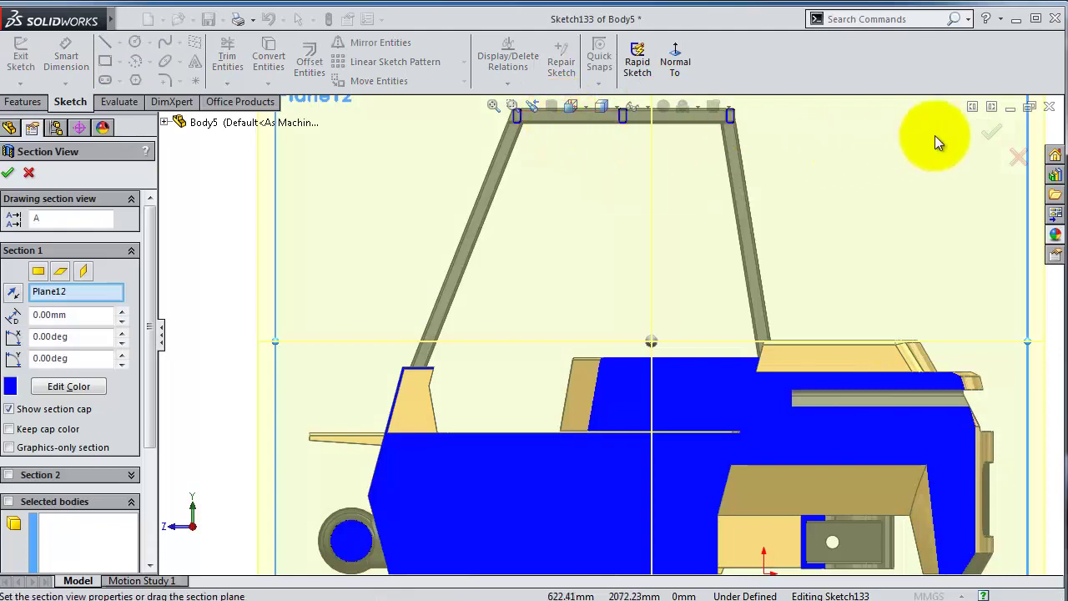
left_click(991, 134)
scroll(411, 525, "down", 2)
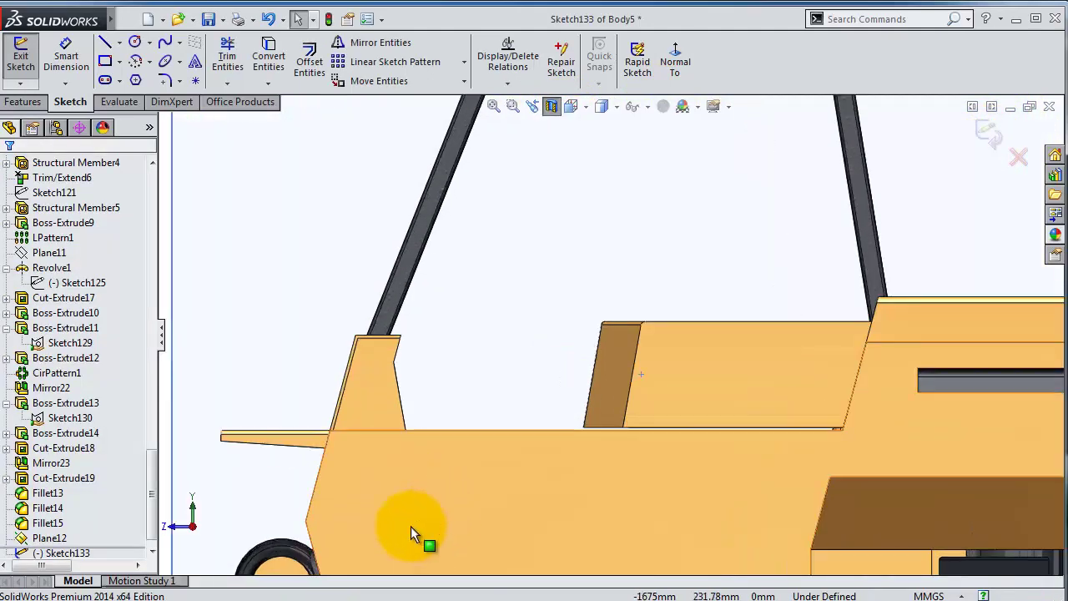
scroll(529, 382, "down", 2)
scroll(534, 367, "down", 2)
scroll(500, 348, "down", 2)
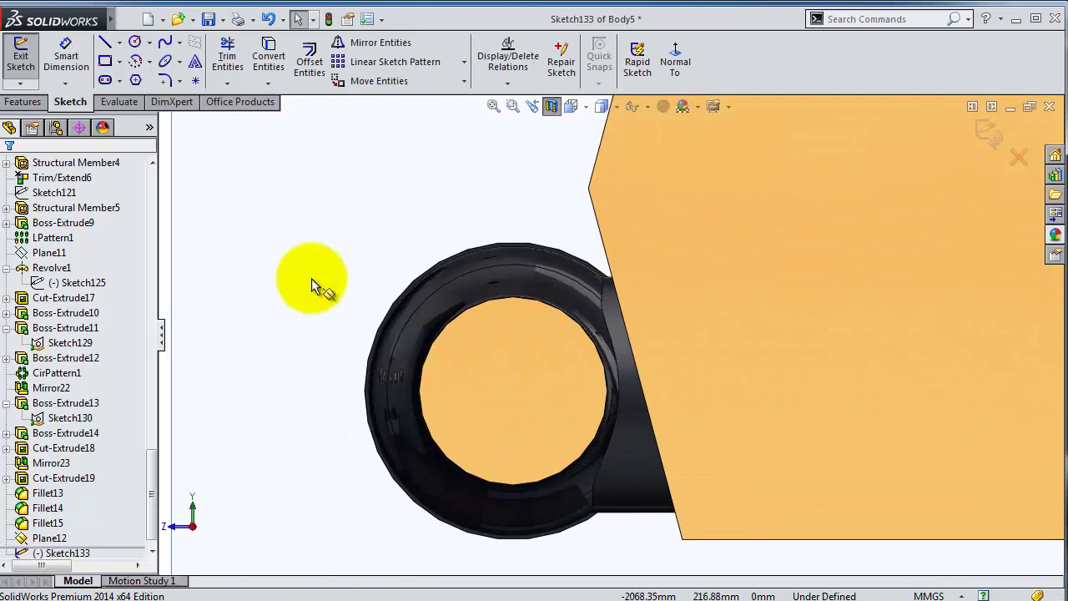
left_click(119, 41)
left_click(125, 77)
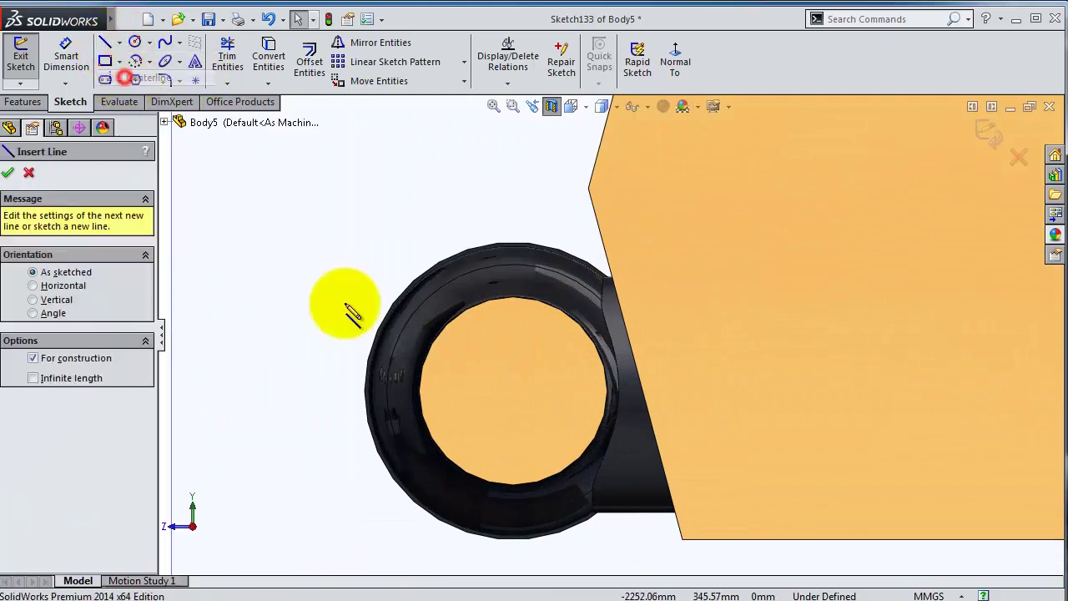
- Draw a horizontal centerline left from the wheel centre and a vertical one downward
mouse_move(513, 392)
left_mouse_down()
mouse_move(303, 375)
mouse_move(280, 399)
mouse_move(524, 399)
left_mouse_up()
left_click(513, 391)
key("Escape")
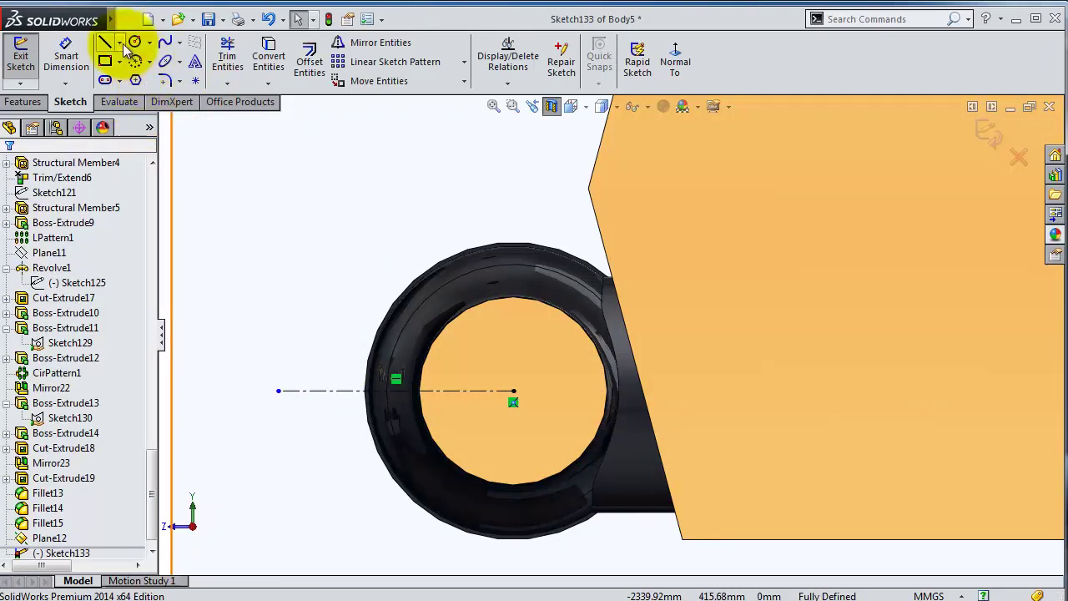
left_click(119, 41)
left_click(125, 76)
left_click(513, 390)
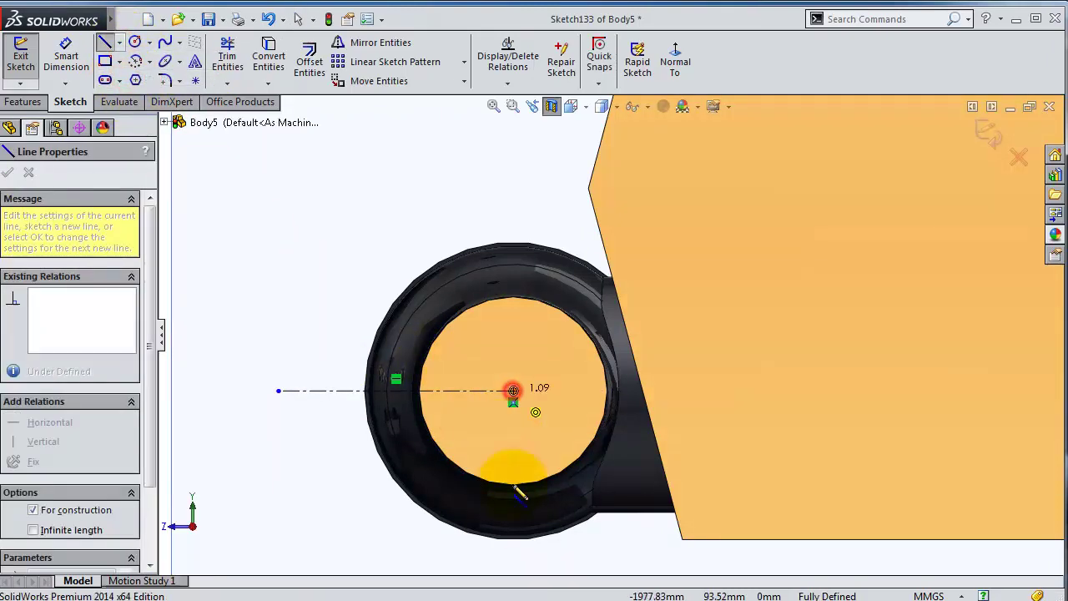
scroll(512, 476, "up", 1)
left_click(576, 537)
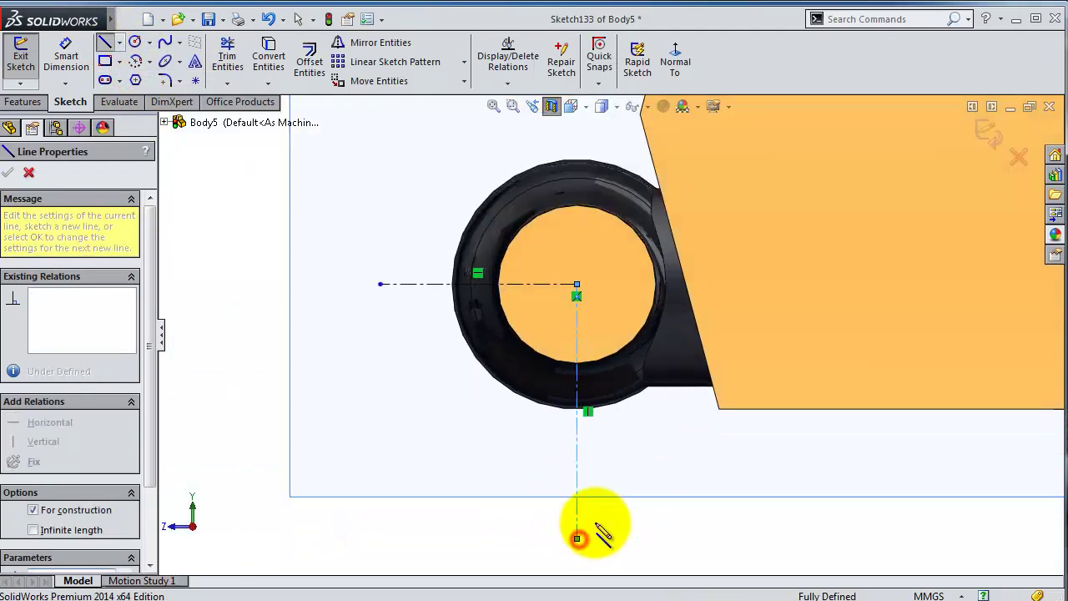
key("Escape")
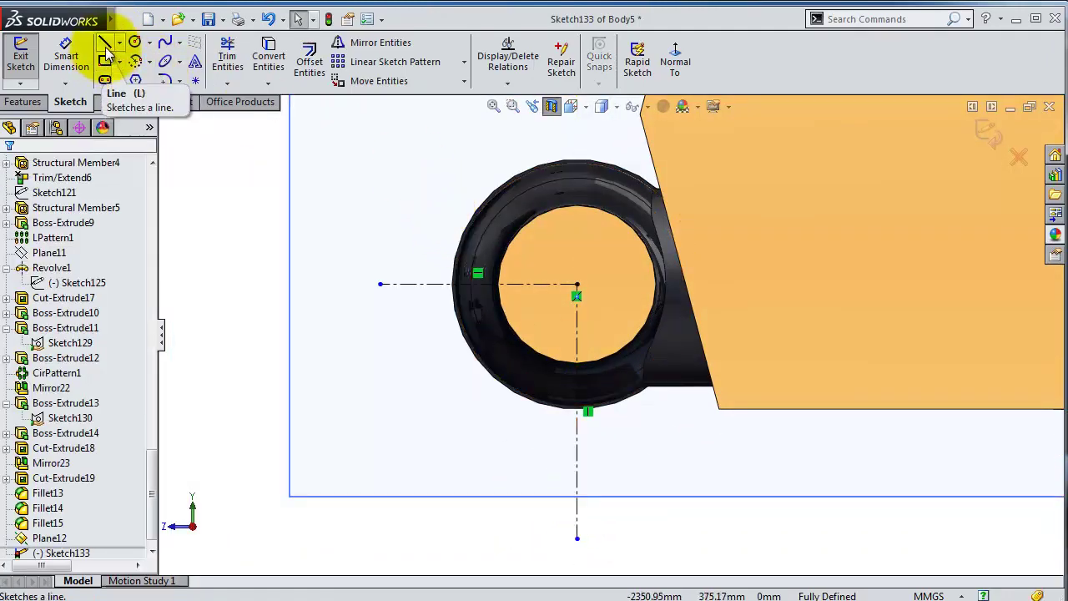
- Draw a vertical line down from the hole edge, a tangent arc, and a slanted line back up
left_click(104, 41)
scroll(538, 292, "down", 4)
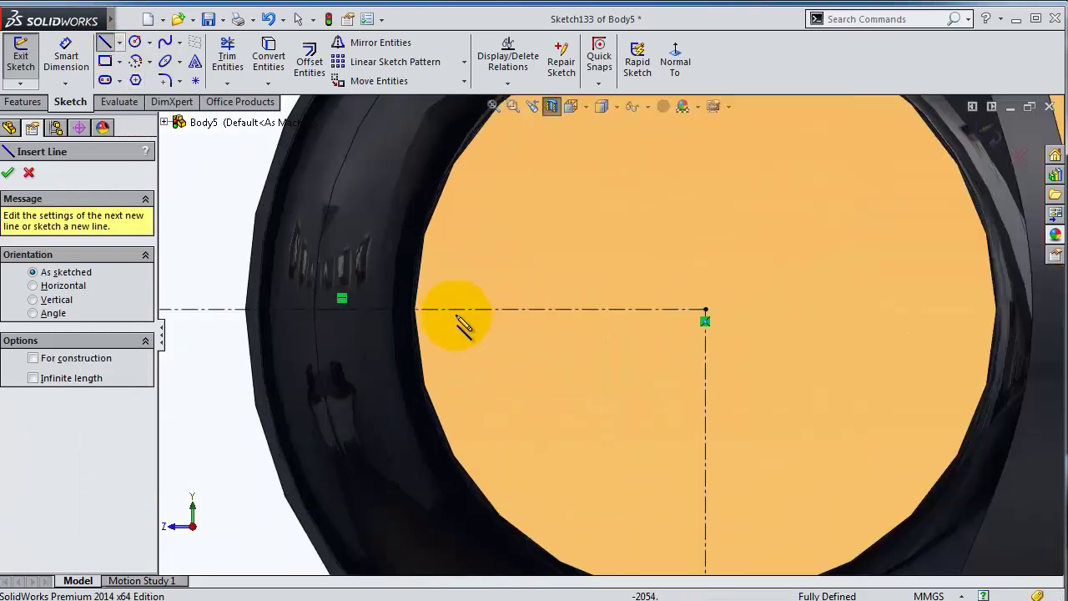
left_click(414, 309)
scroll(440, 417, "up", 3)
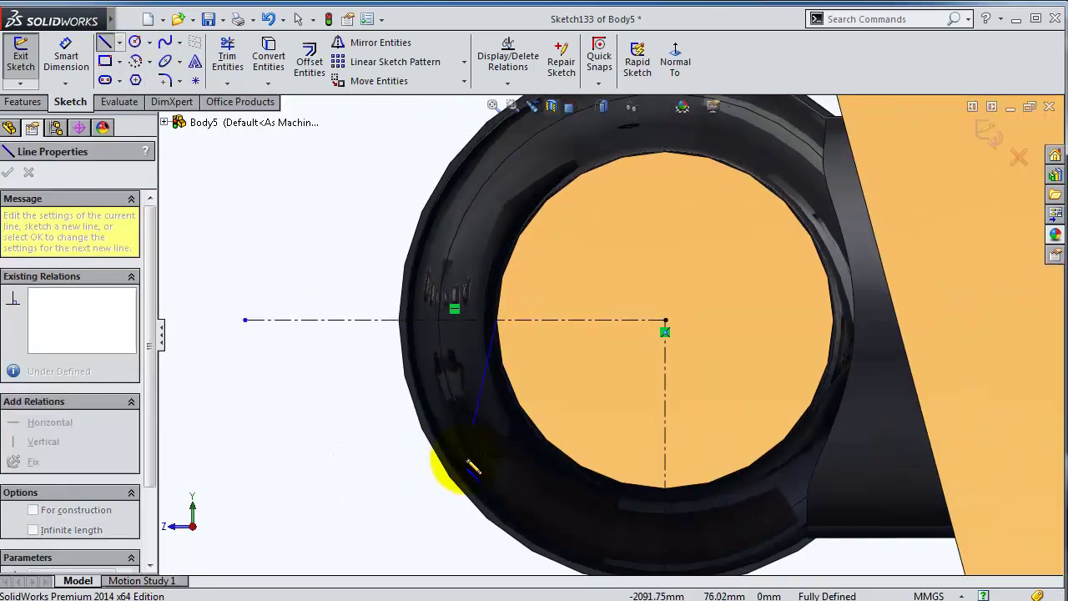
scroll(473, 469, "down", 2)
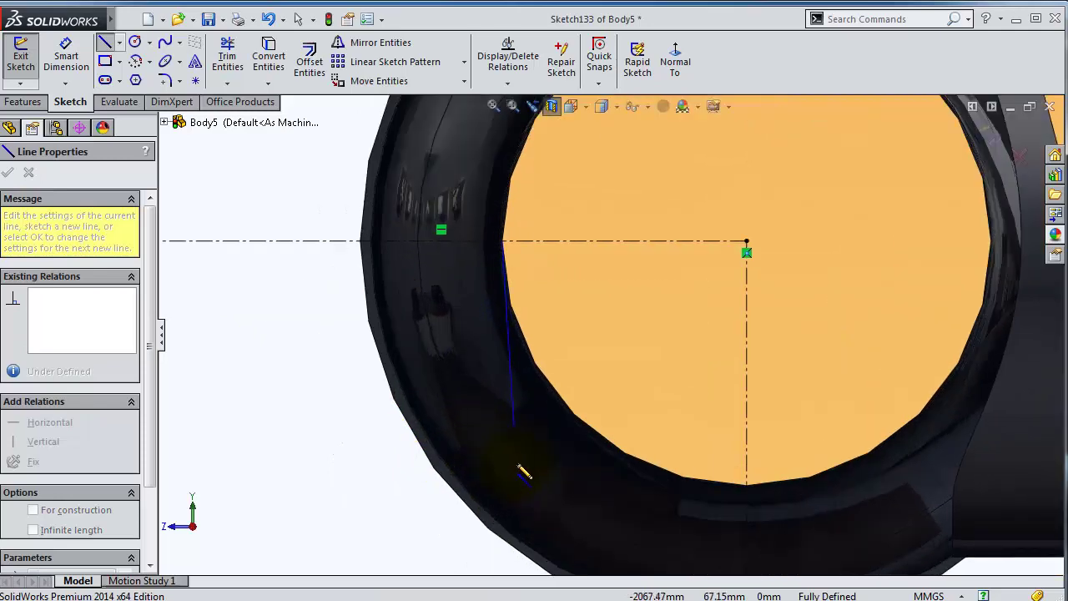
scroll(538, 505, "down", 2)
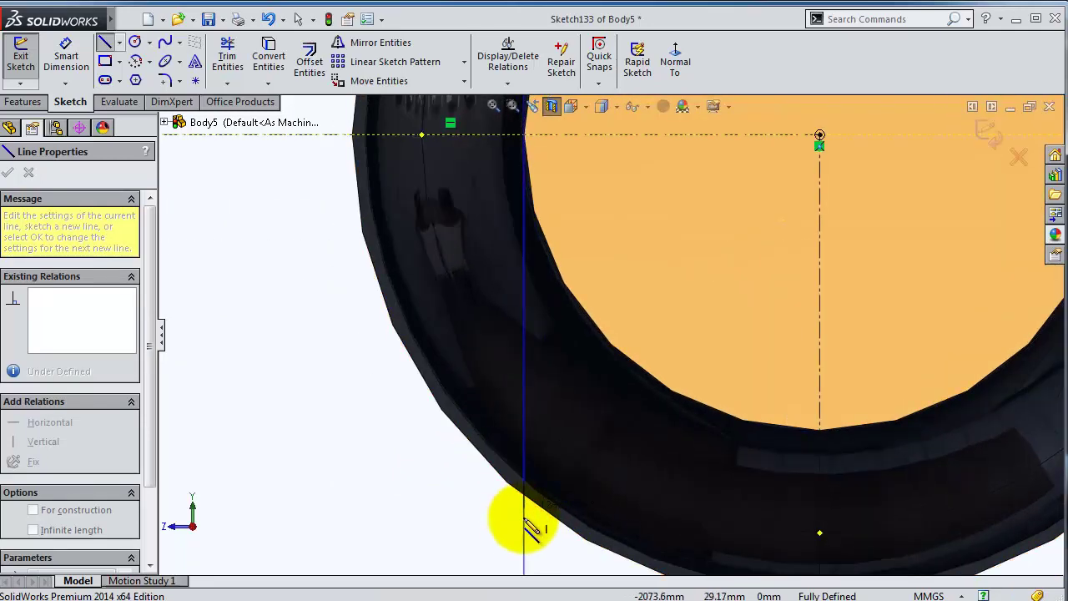
left_click(524, 533)
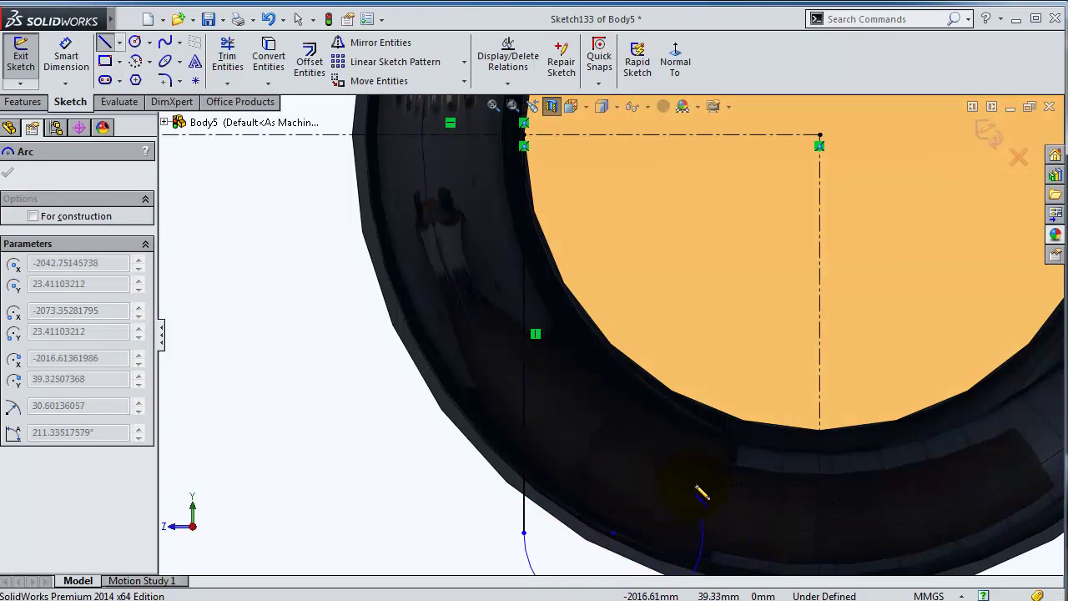
scroll(618, 508, "up", 3)
scroll(616, 507, "down", 2)
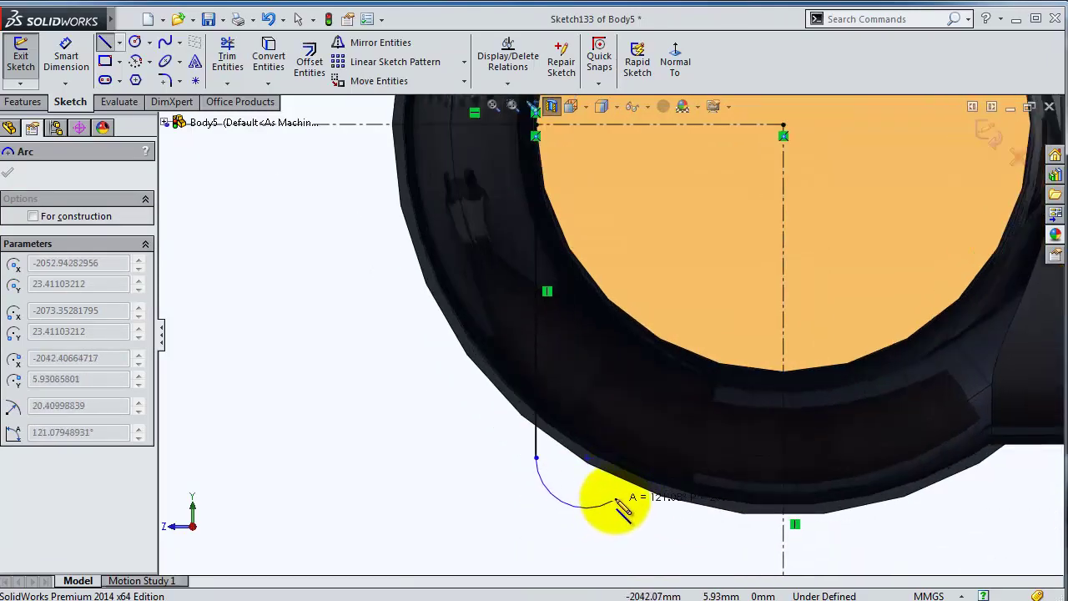
left_click(619, 497)
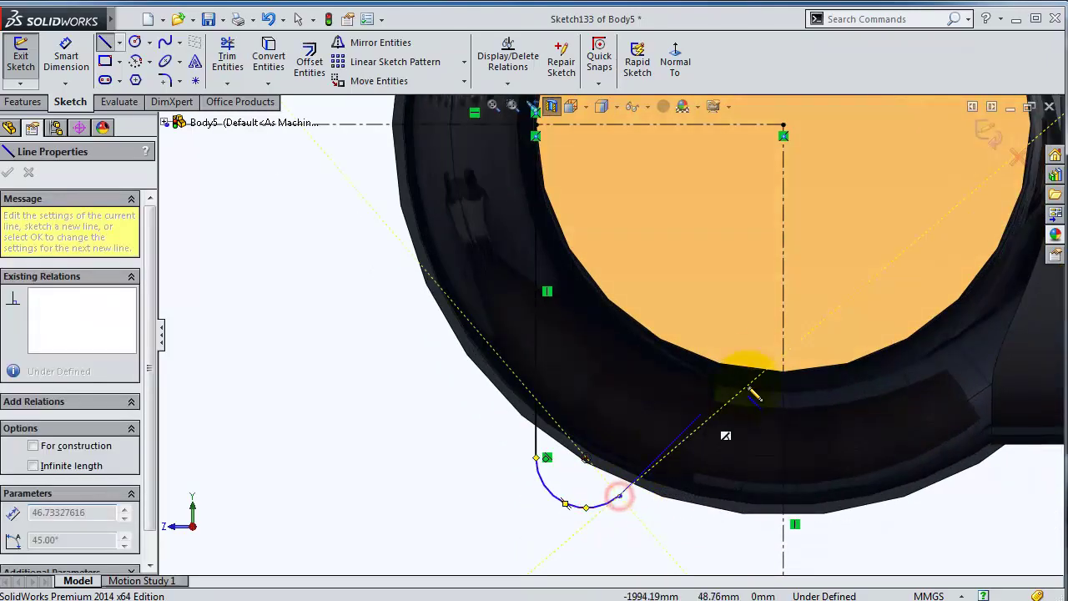
left_click(783, 359)
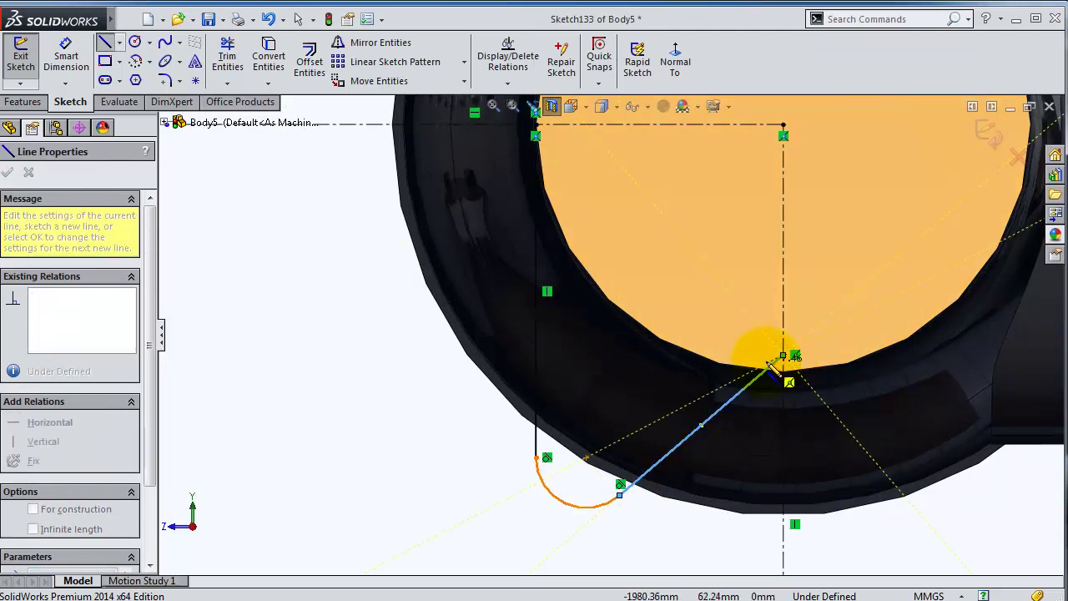
key("Escape")
- Switch the model display to wireframe
left_click(571, 108)
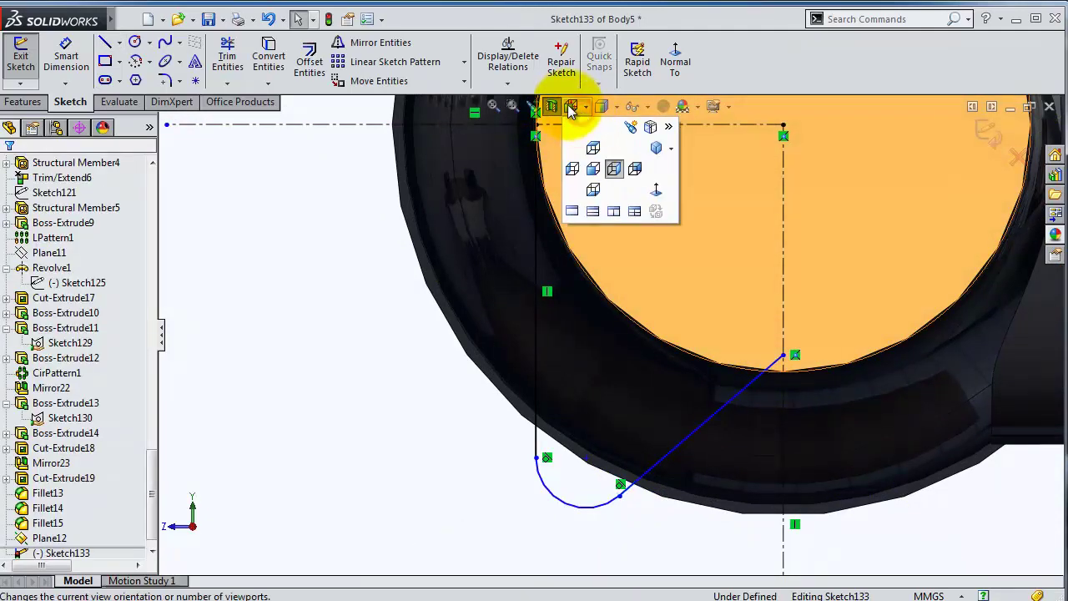
left_click(601, 105)
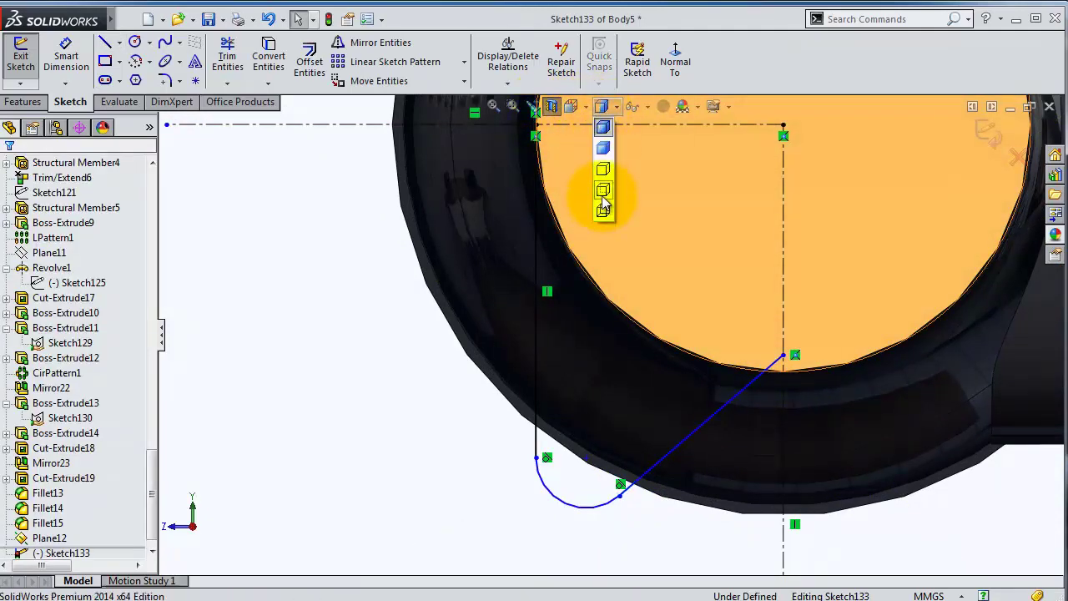
left_click(602, 194)
scroll(751, 300, "up", 2)
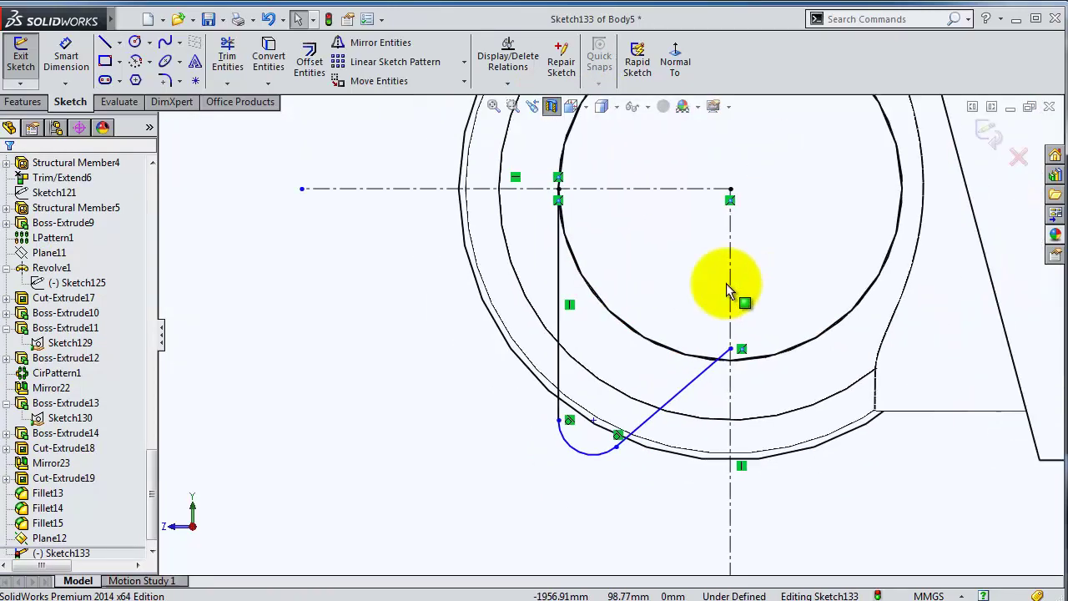
- Dimension the vertical line to 150 mm and the arc radius to R40
left_click(73, 51)
left_click(559, 276)
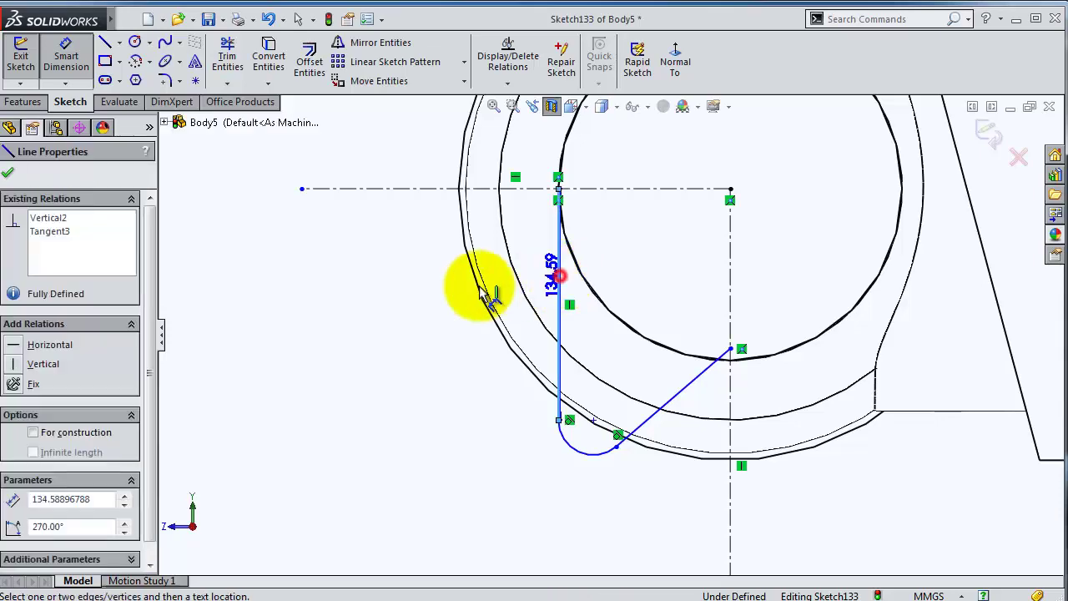
left_click(361, 297)
type("15")
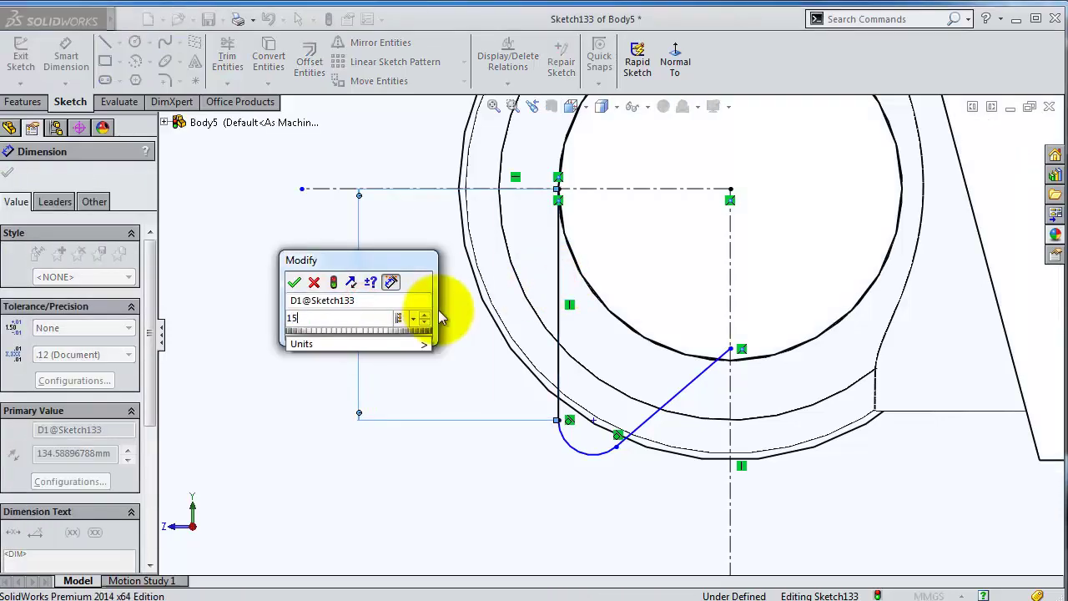
type("0")
key("Return")
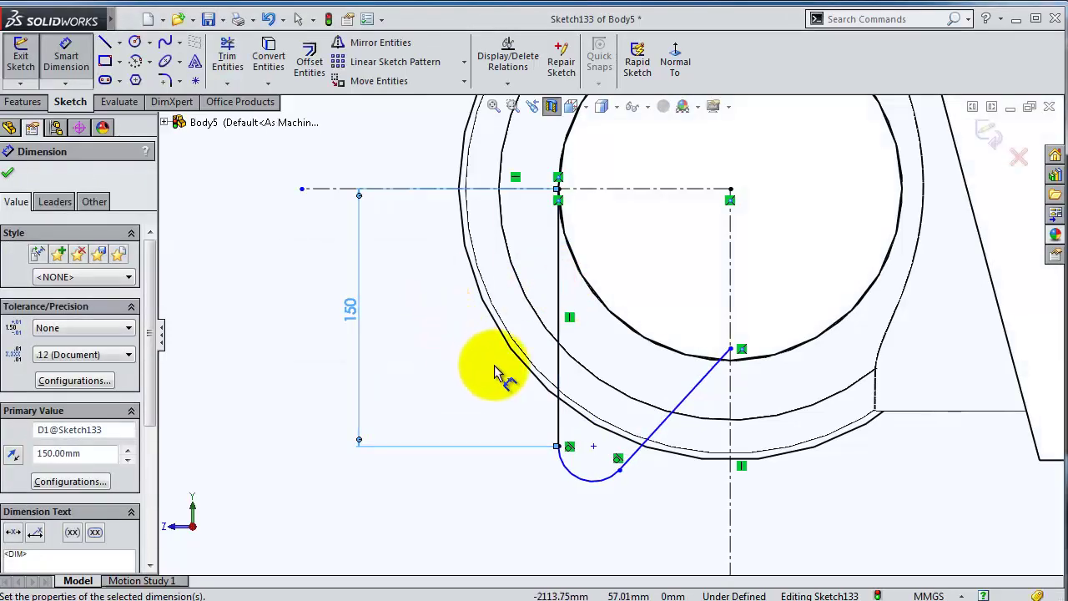
left_click(574, 478)
left_click(548, 513)
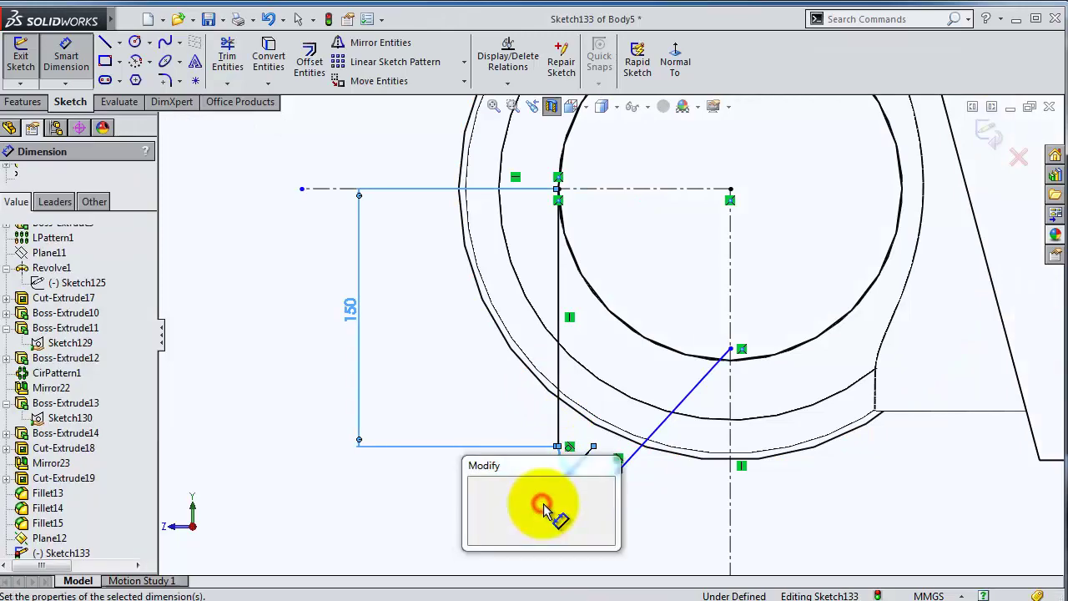
type("40")
key("Return")
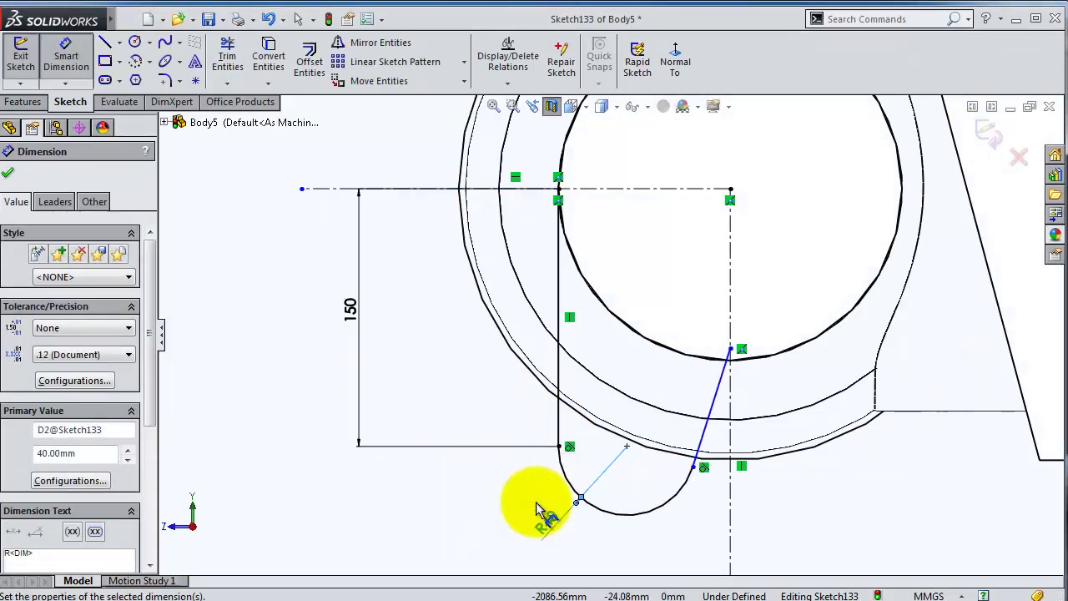
- Try a 60 mm dimension from the arc centre to the centerline, then cancel it
scroll(673, 453, "down", 2)
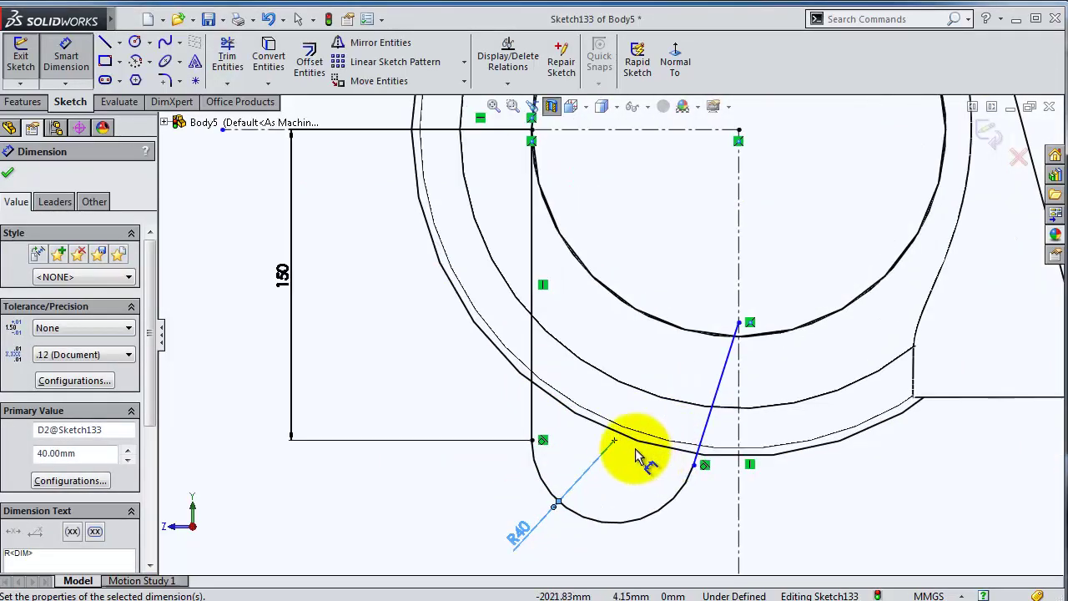
scroll(619, 451, "up", 2)
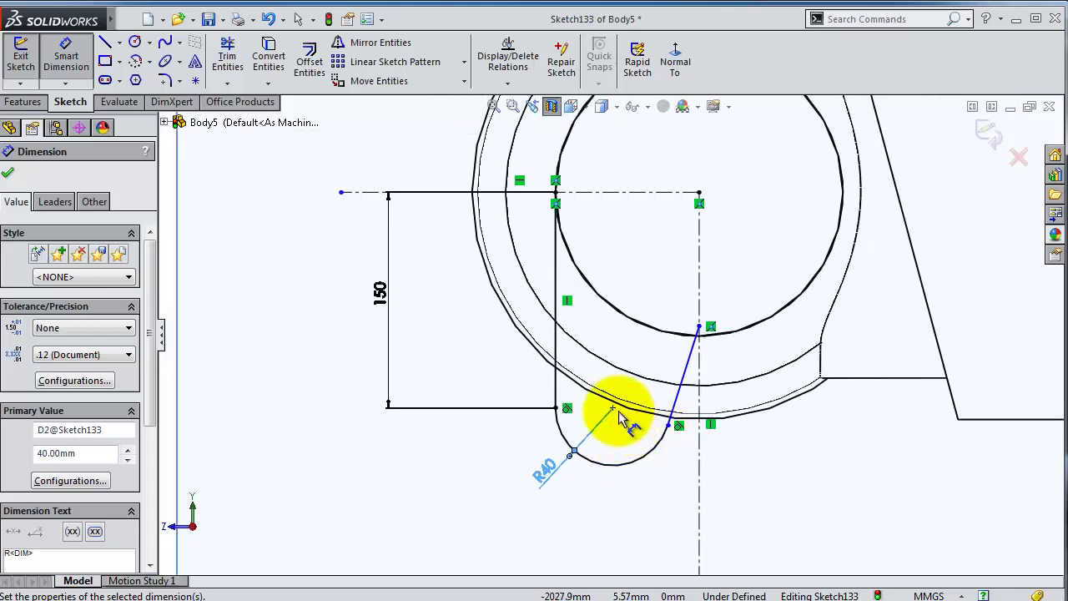
left_click(615, 409)
left_click(699, 458)
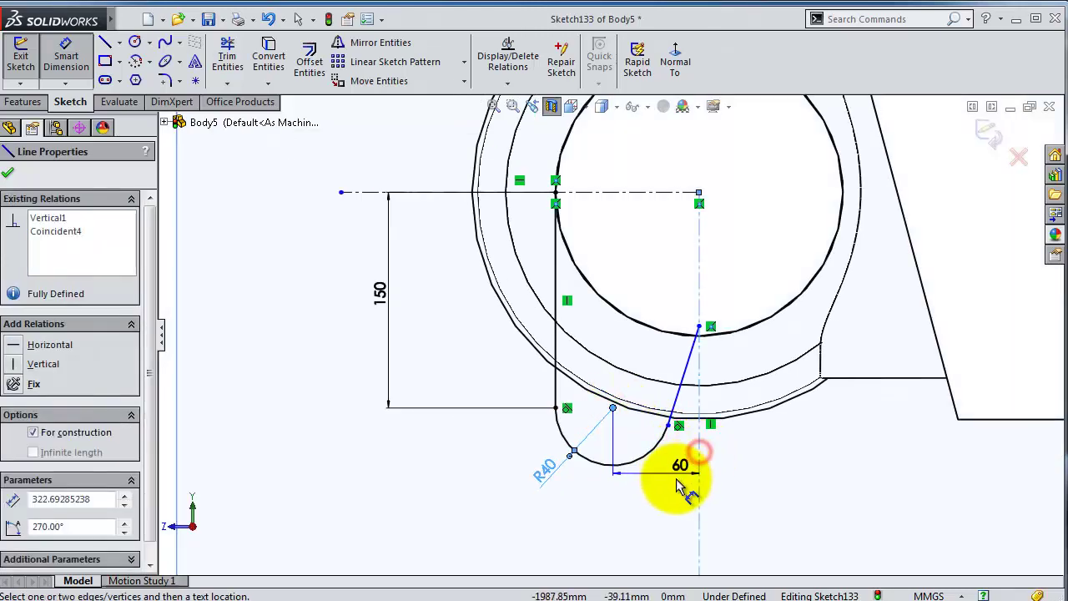
left_click(675, 479)
left_click(453, 477)
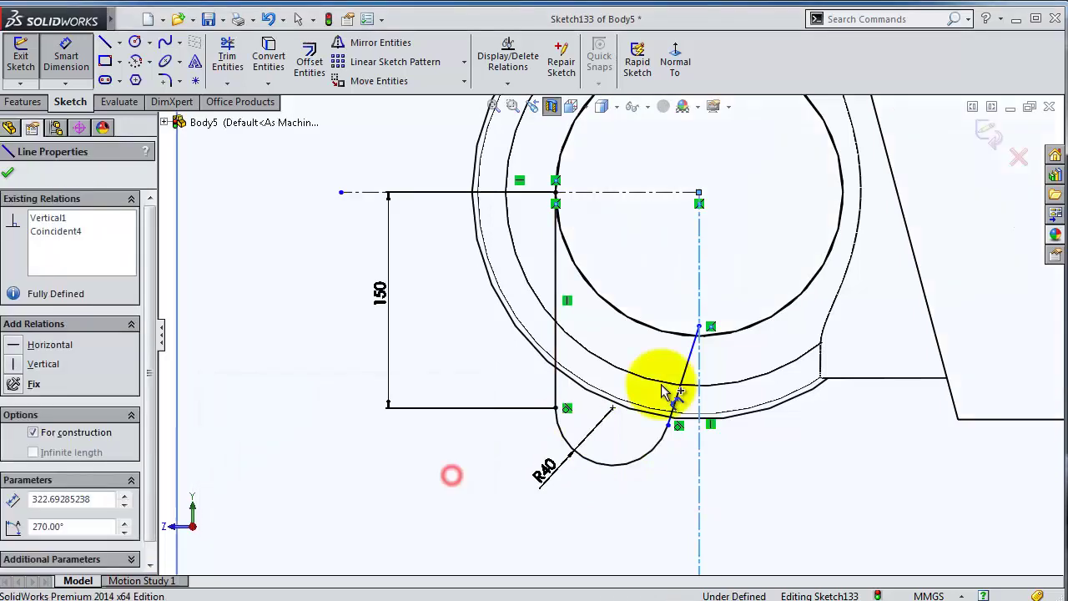
scroll(707, 345, "down", 2)
- Draw a vertical line from the horizontal centerline's right end down to the slanted line's top
left_click(705, 325)
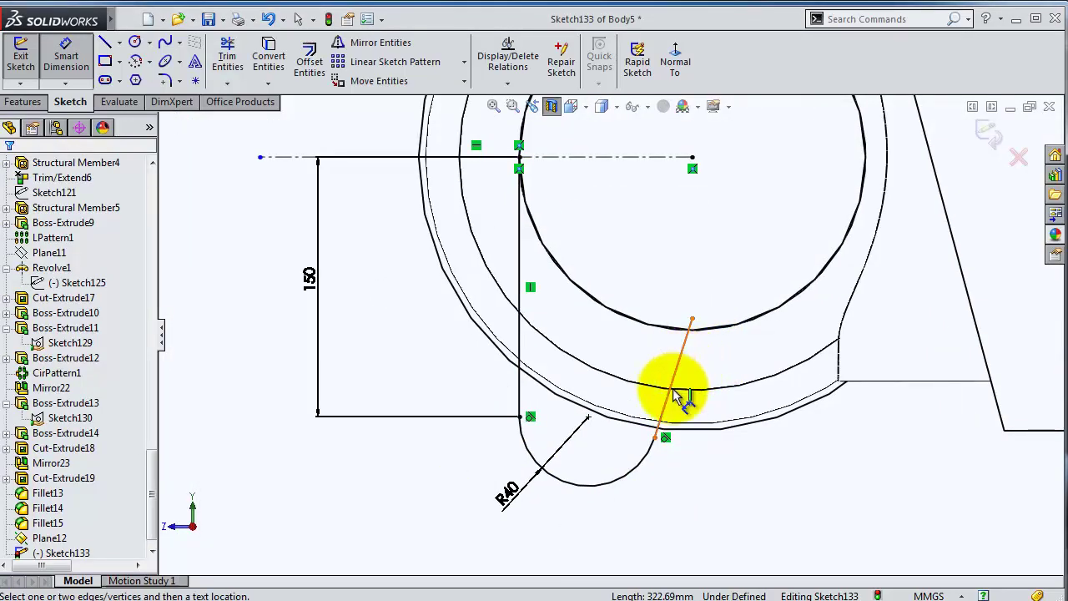
scroll(682, 400, "down", 2)
scroll(682, 401, "up", 3)
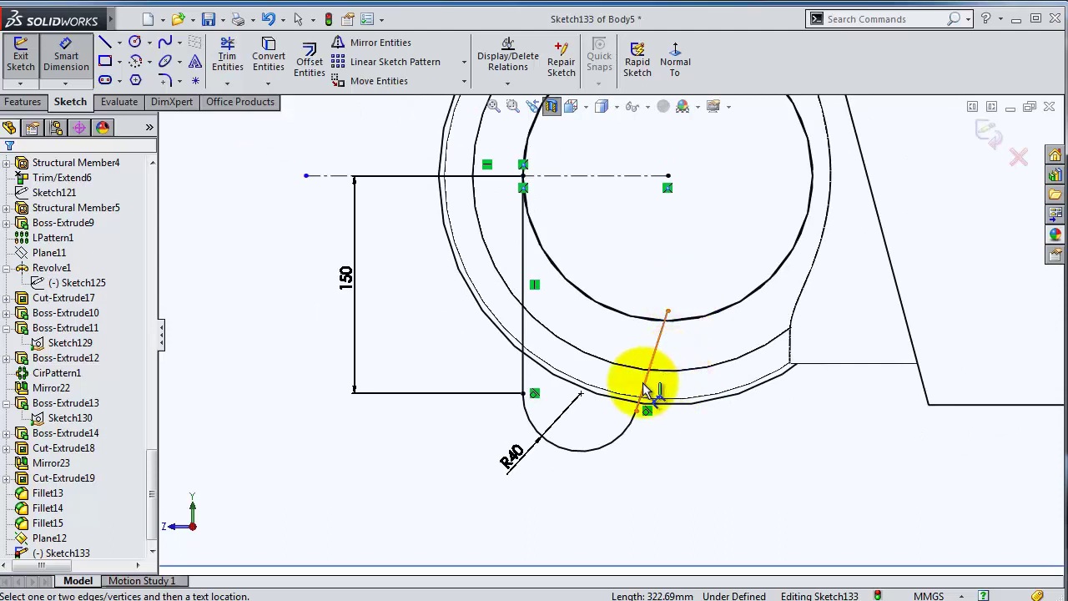
scroll(644, 382, "down", 2)
left_click(644, 384)
scroll(644, 384, "up", 2)
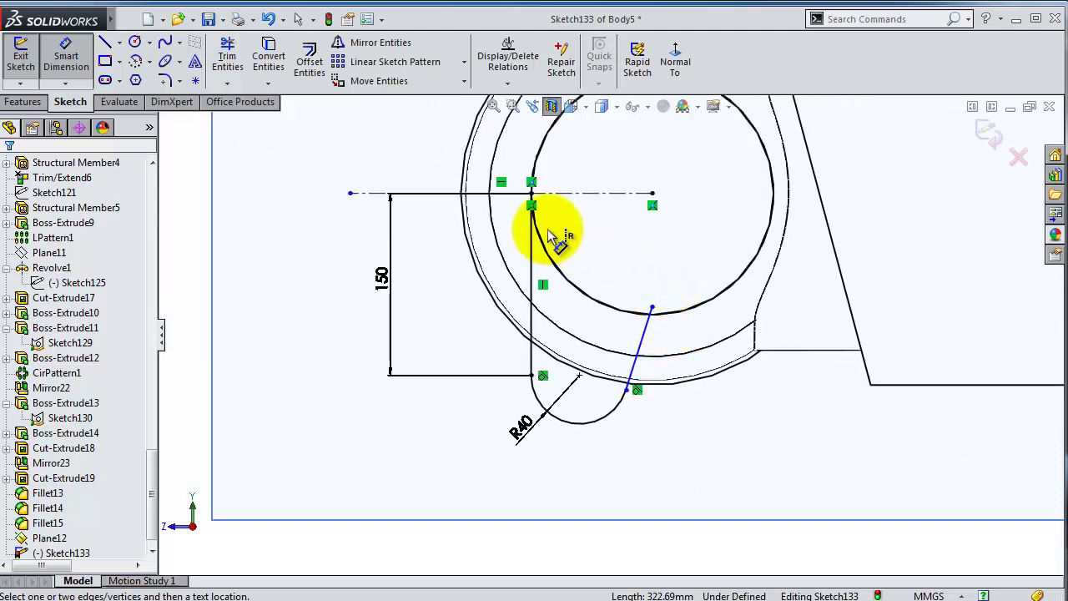
left_click(105, 42)
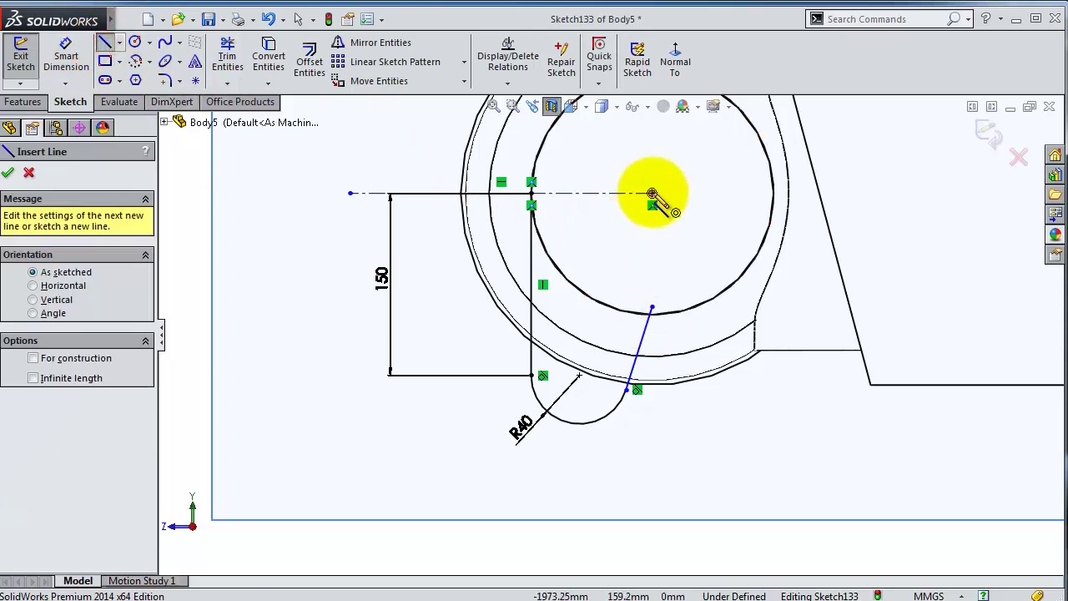
left_click(652, 193)
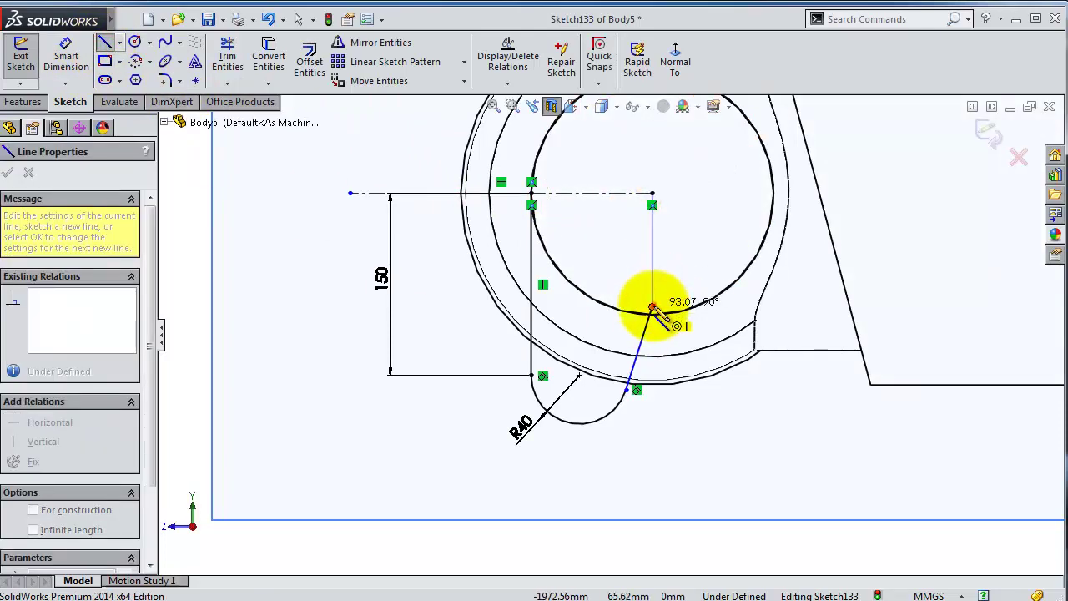
left_click(652, 309)
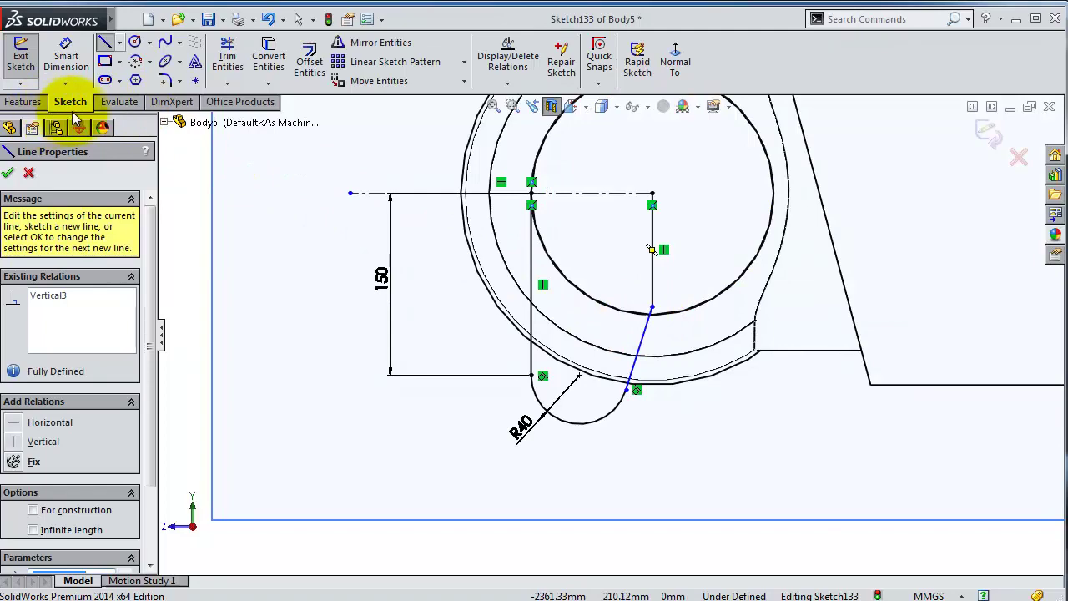
- Attempt a 60 mm dimension from the arc centre to the vertical line, then discard it
left_click(66, 54)
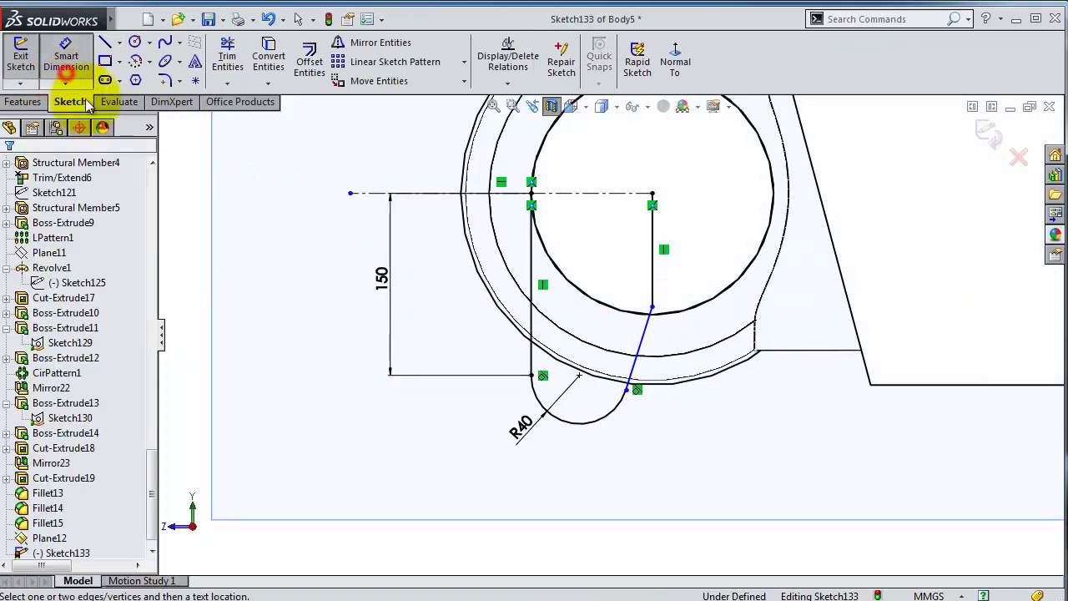
scroll(751, 402, "down", 1)
scroll(684, 408, "down", 1)
scroll(659, 406, "down", 1)
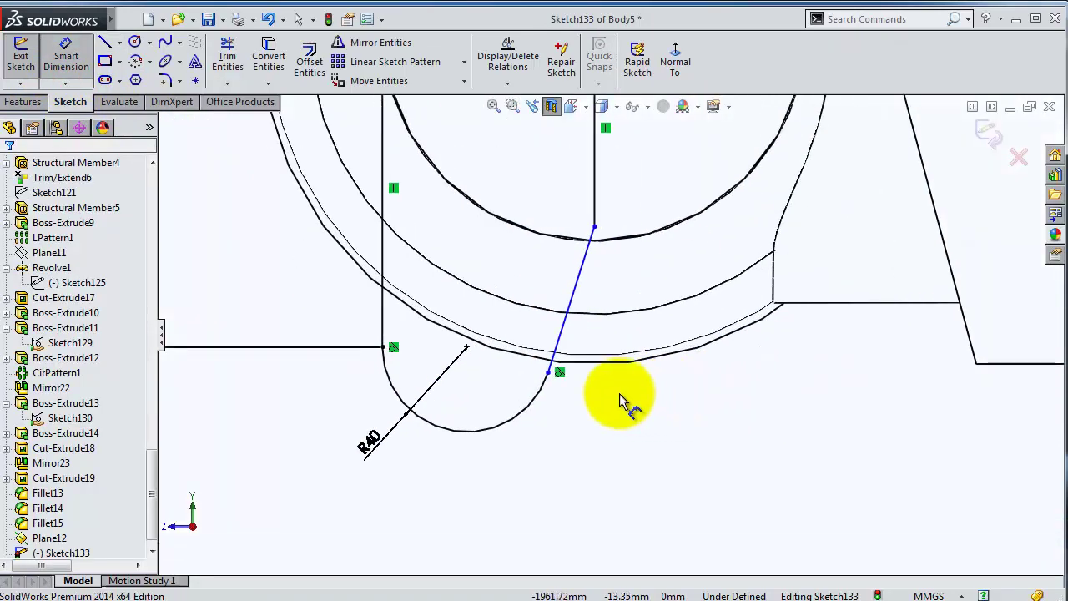
scroll(613, 301, "up", 2)
scroll(599, 286, "up", 1)
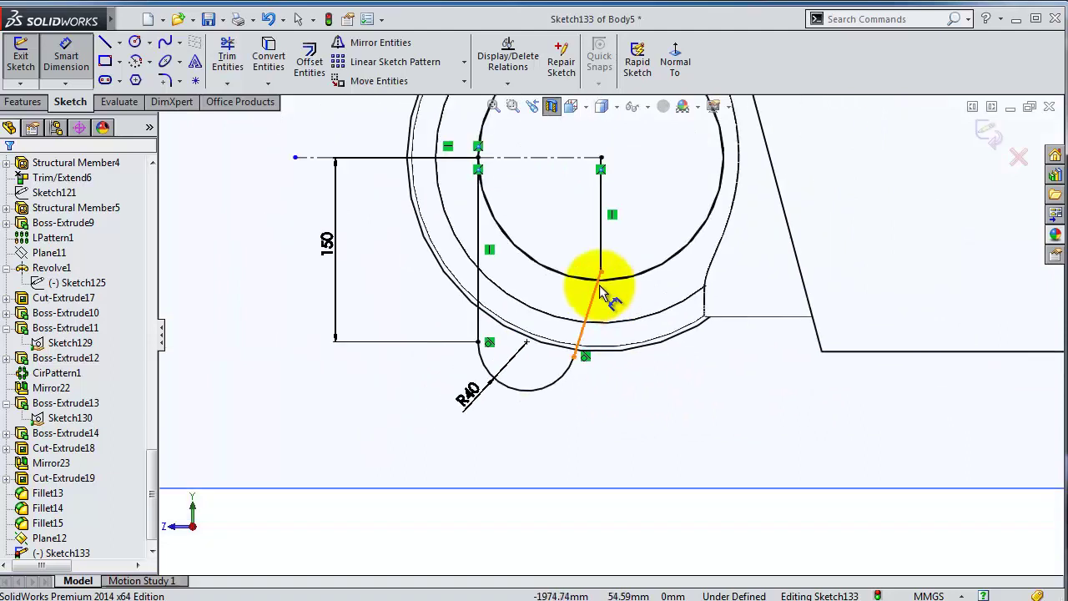
scroll(600, 288, "down", 1)
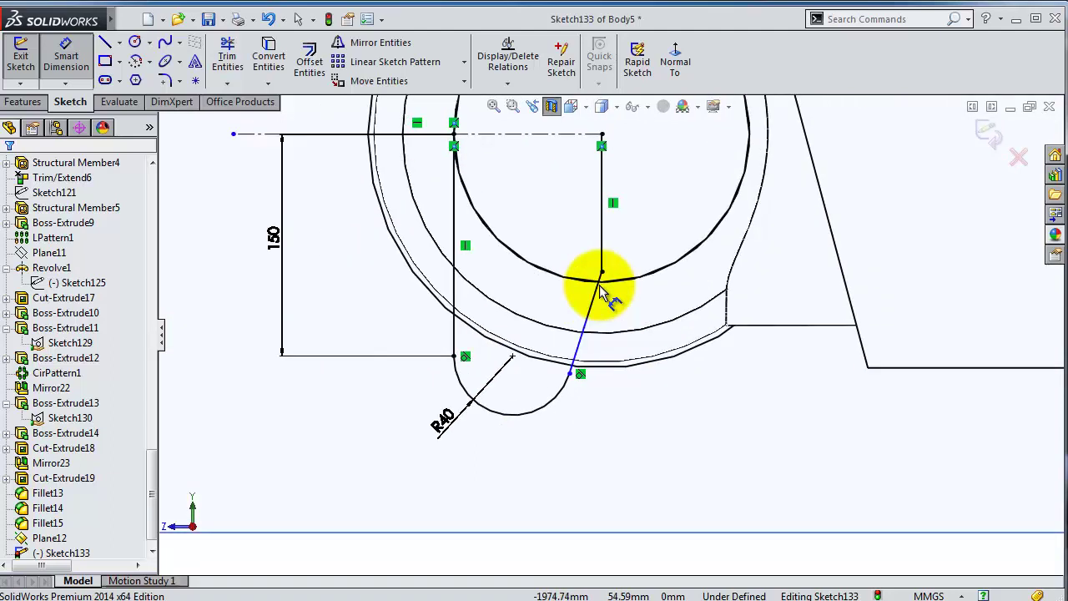
scroll(597, 324, "down", 1)
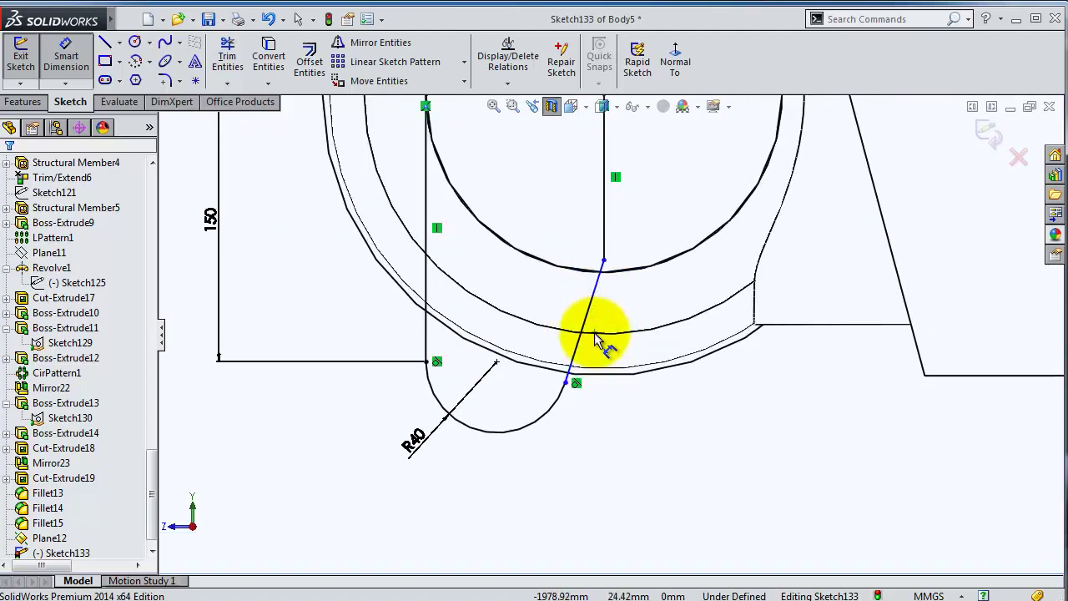
left_click(498, 364)
left_click(603, 242)
left_click(586, 442)
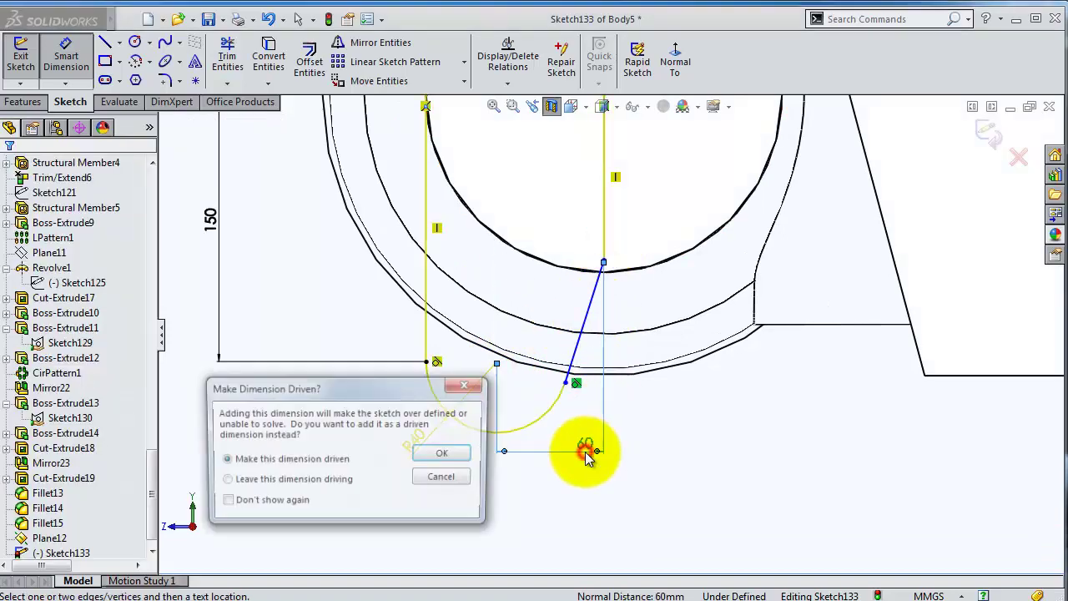
left_click(461, 482)
scroll(613, 334, "up", 1)
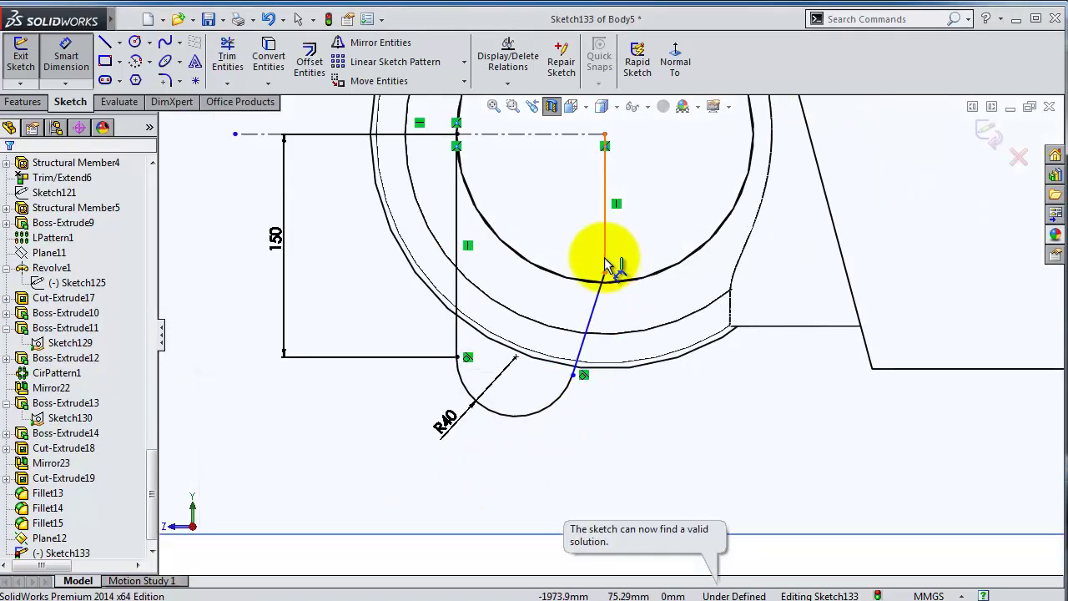
- Change the R40 arc radius to R35
double_click(446, 424)
type("35")
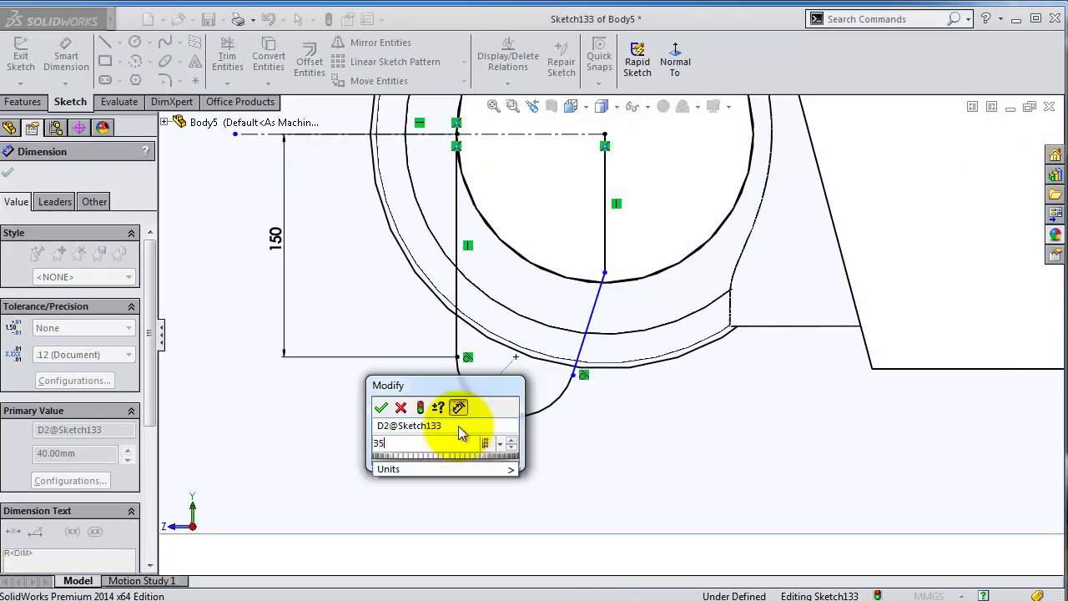
key("Return")
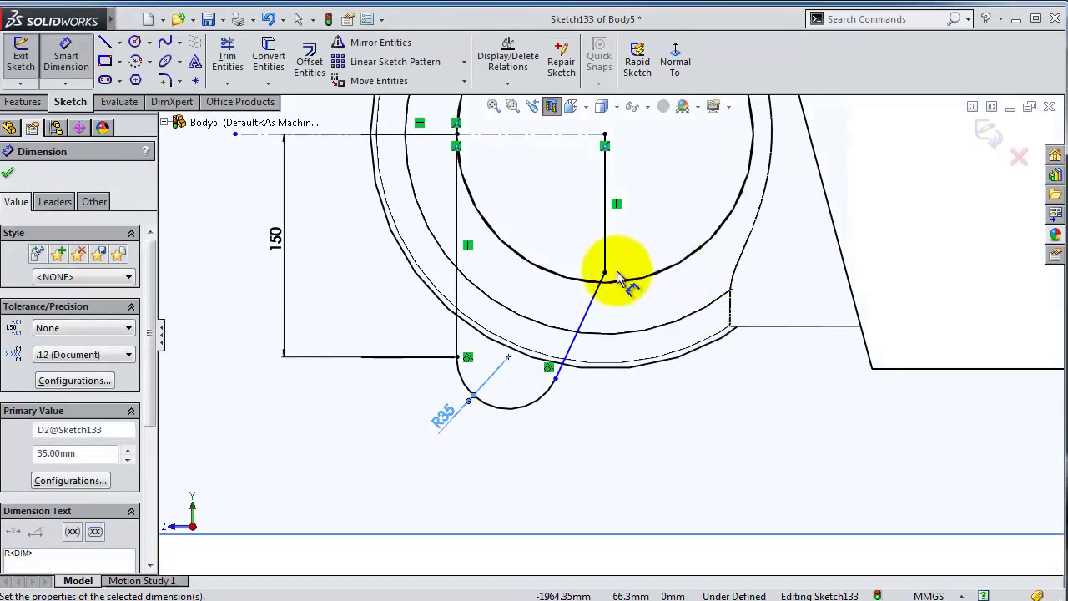
scroll(584, 309, "down", 2)
scroll(615, 262, "down", 1)
scroll(617, 226, "up", 2)
- Dimension the short vertical line at 75 mm, then edit it to 50 mm
scroll(617, 225, "up", 1)
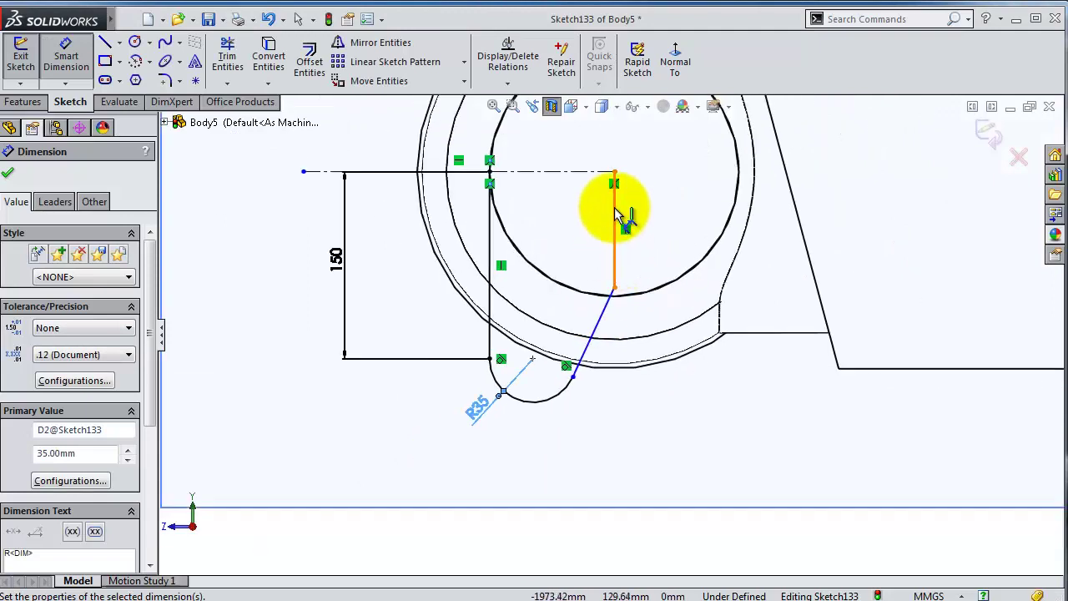
left_click(616, 213)
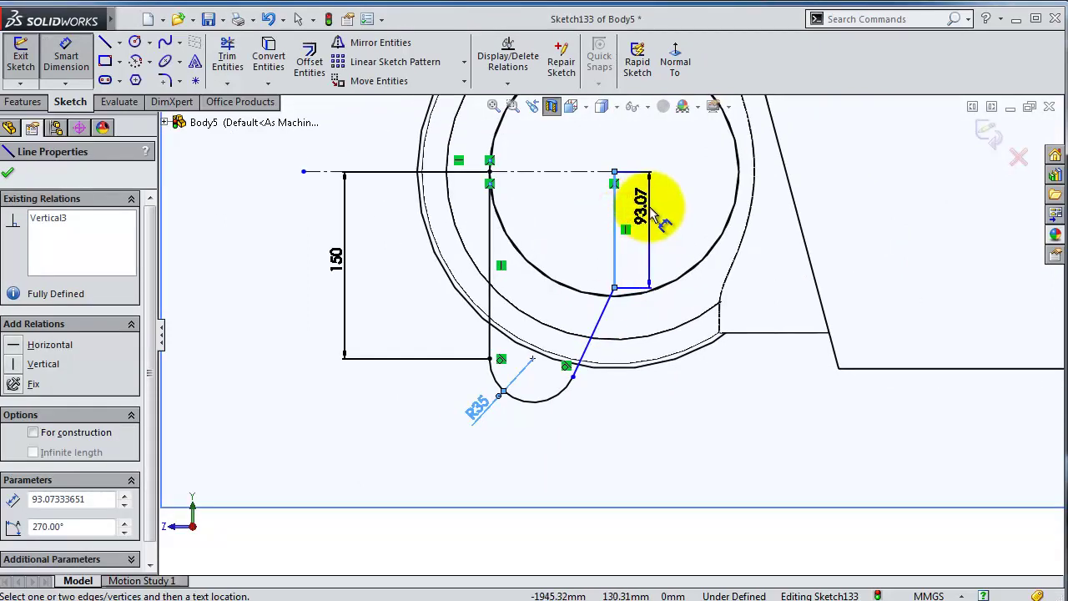
left_click(657, 214)
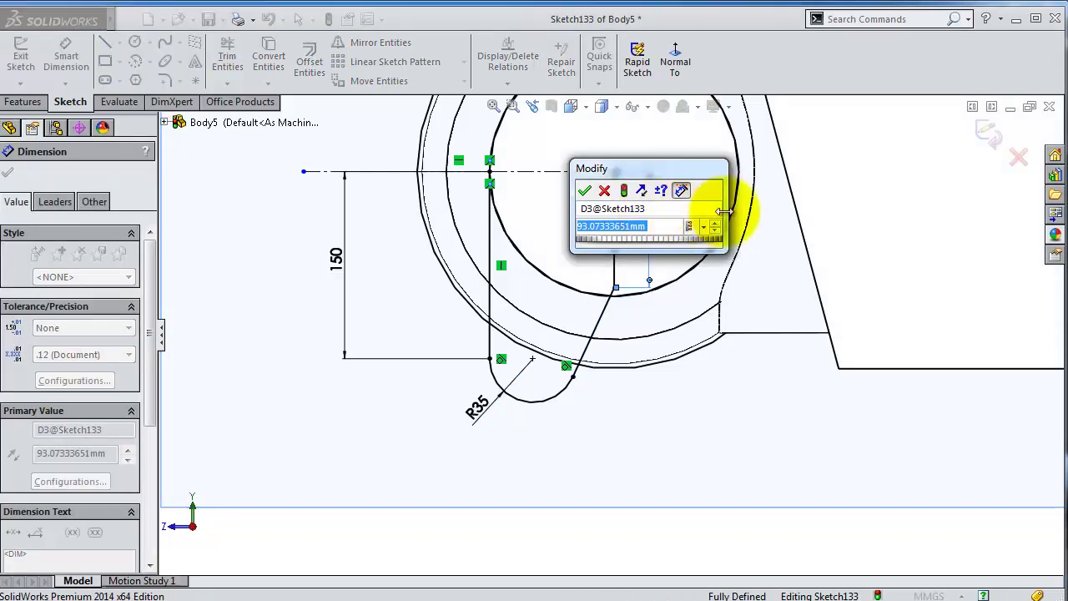
type("7")
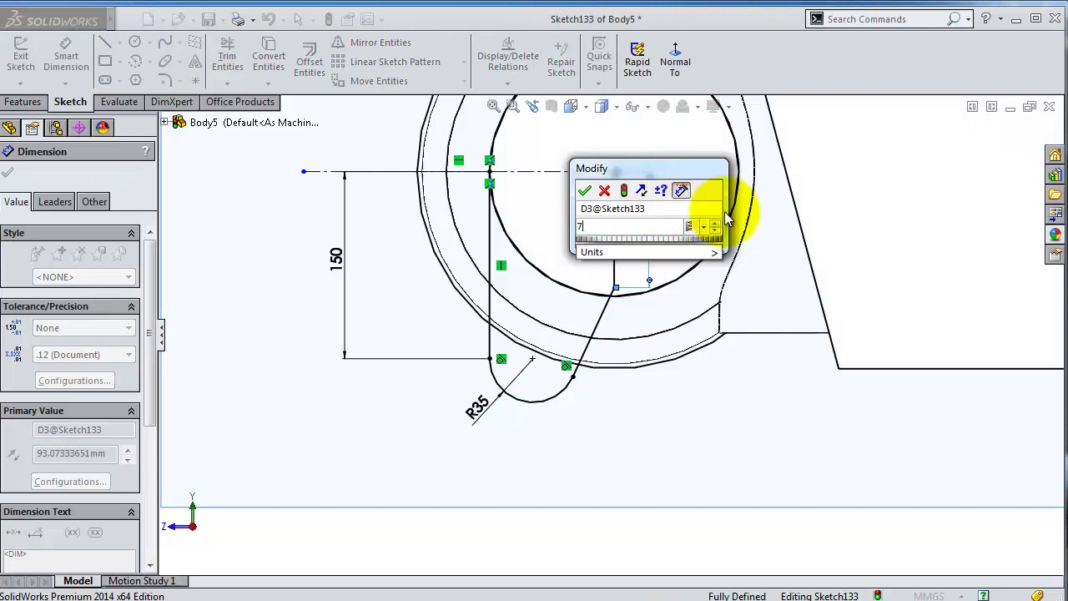
type("5")
key("Return")
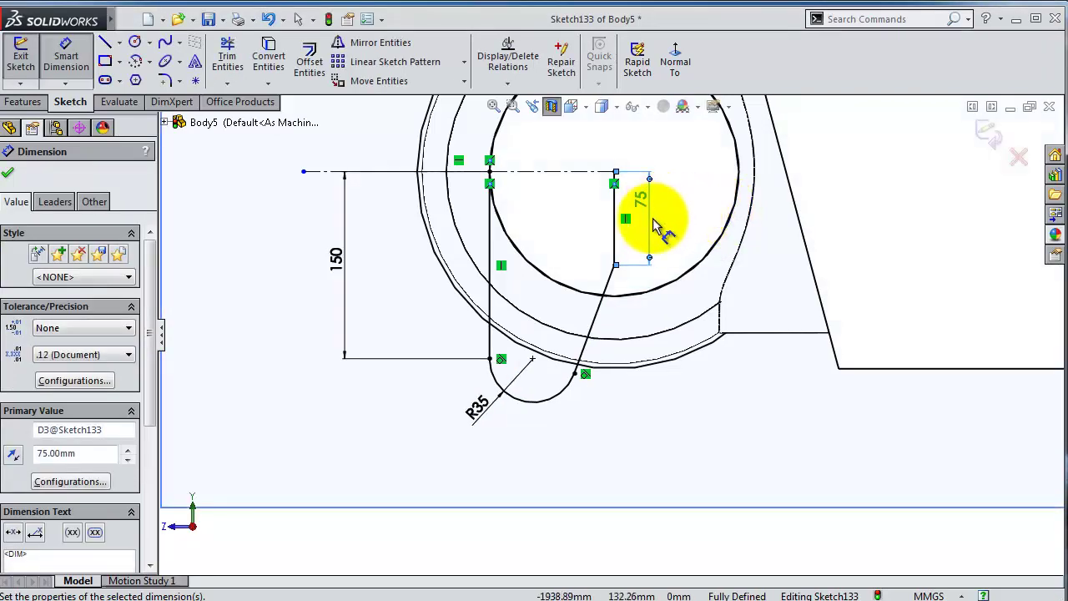
scroll(659, 200, "down", 3)
double_click(634, 217)
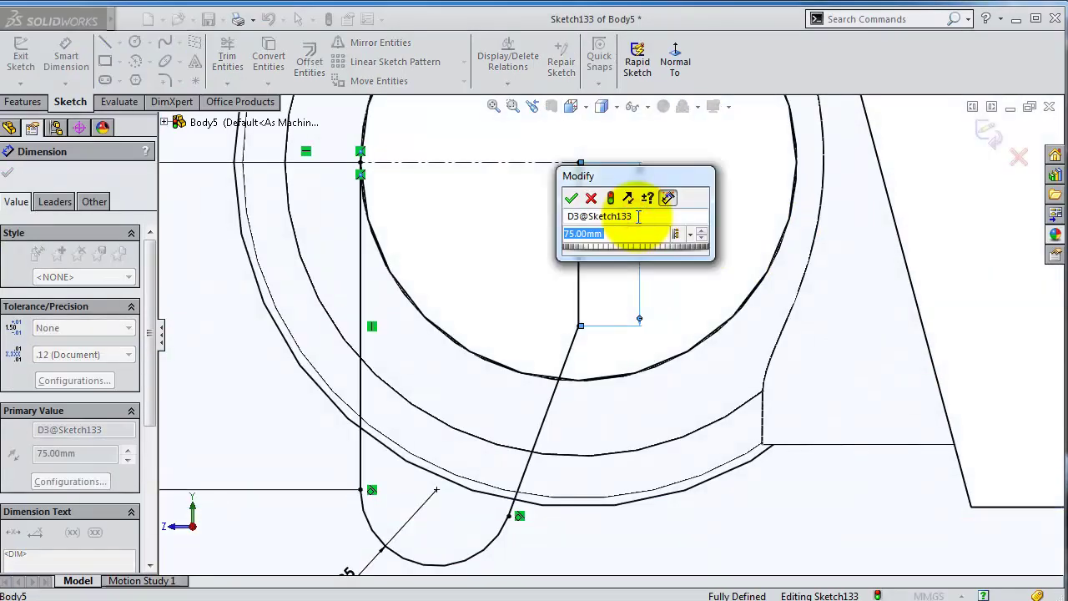
type("50")
key("Return")
scroll(601, 384, "up", 3)
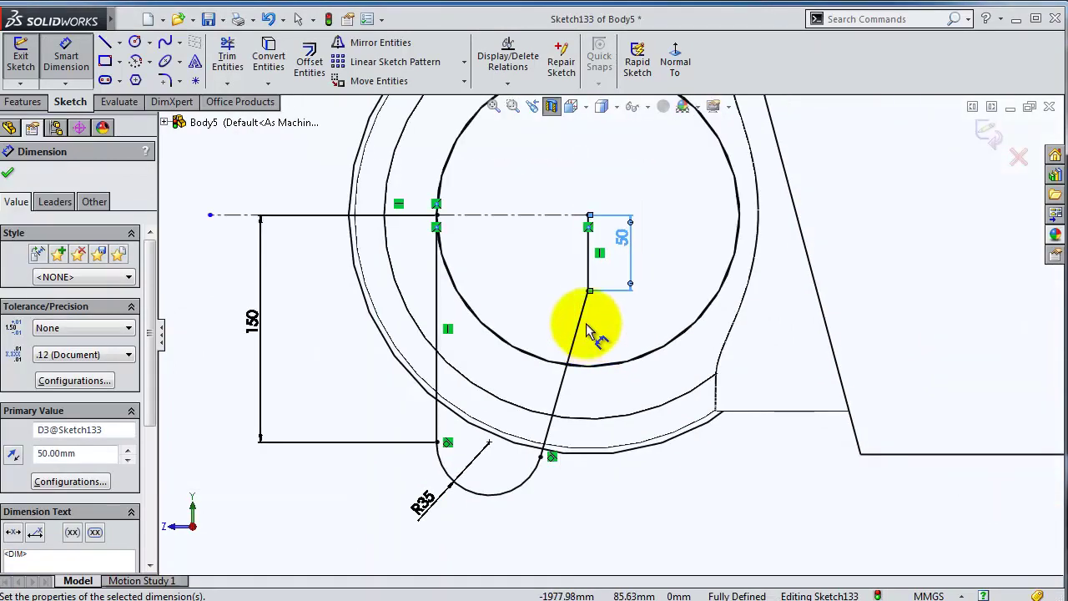
- Add a Ø30 mm circle centred on the rounded end's arc centre
left_click(134, 41)
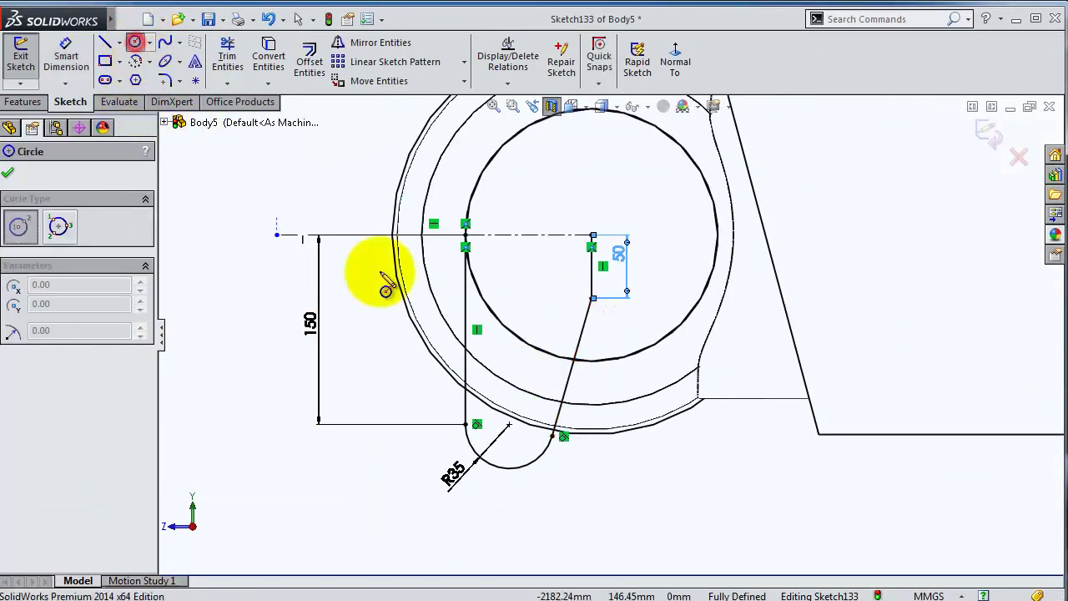
left_click(507, 435)
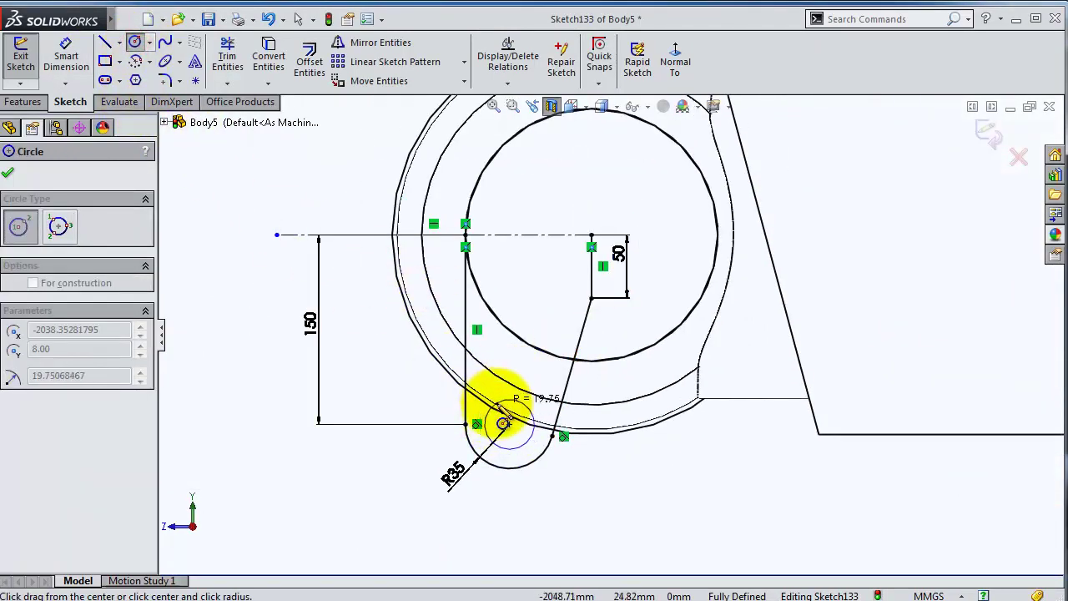
left_click(503, 423)
left_click(66, 59)
left_click(528, 442)
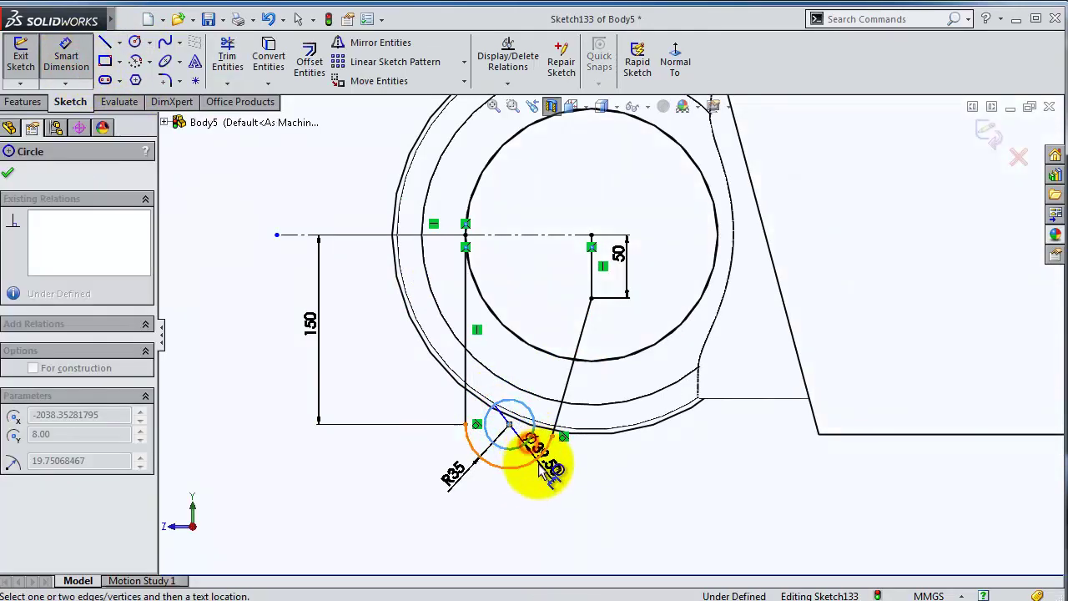
left_click(546, 471)
type("30")
key("Return")
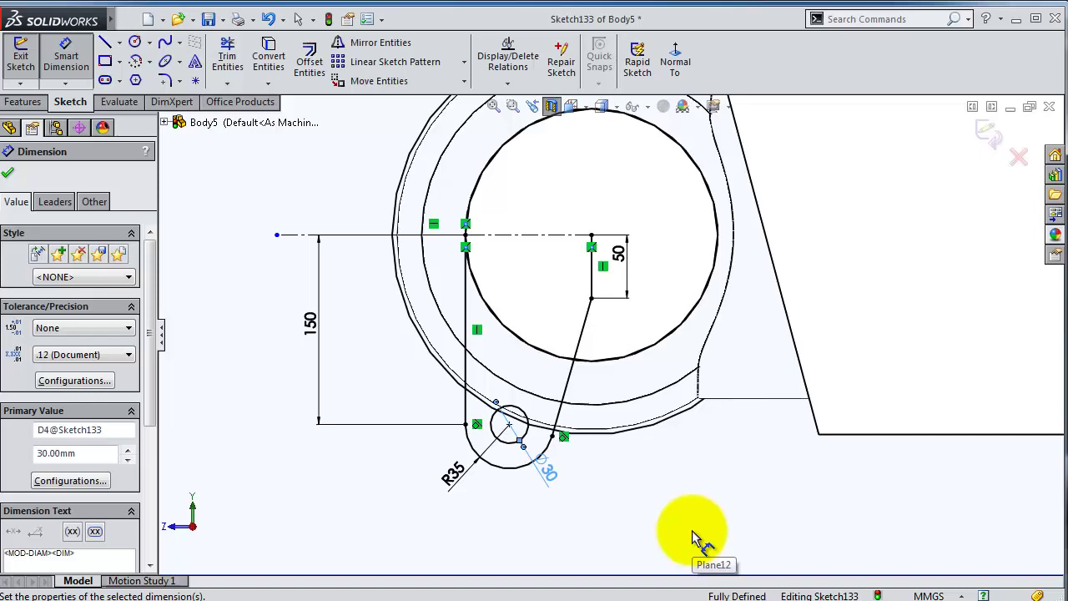
scroll(631, 441, "up", 1)
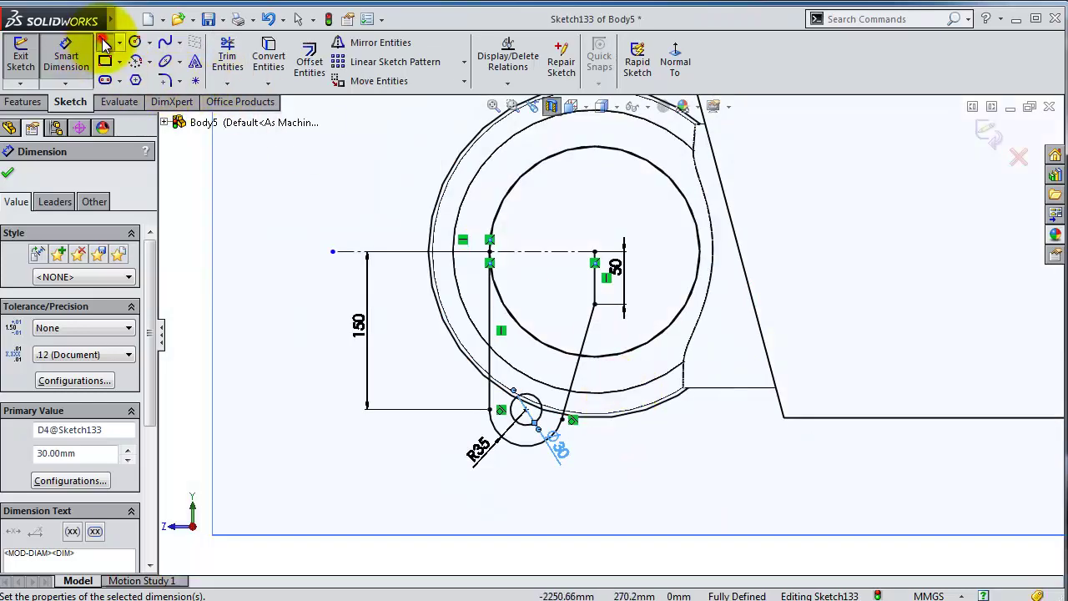
- Draw a horizontal line ending at the circle centre to close the profile top
left_click(105, 44)
left_click(489, 251)
left_click(594, 252)
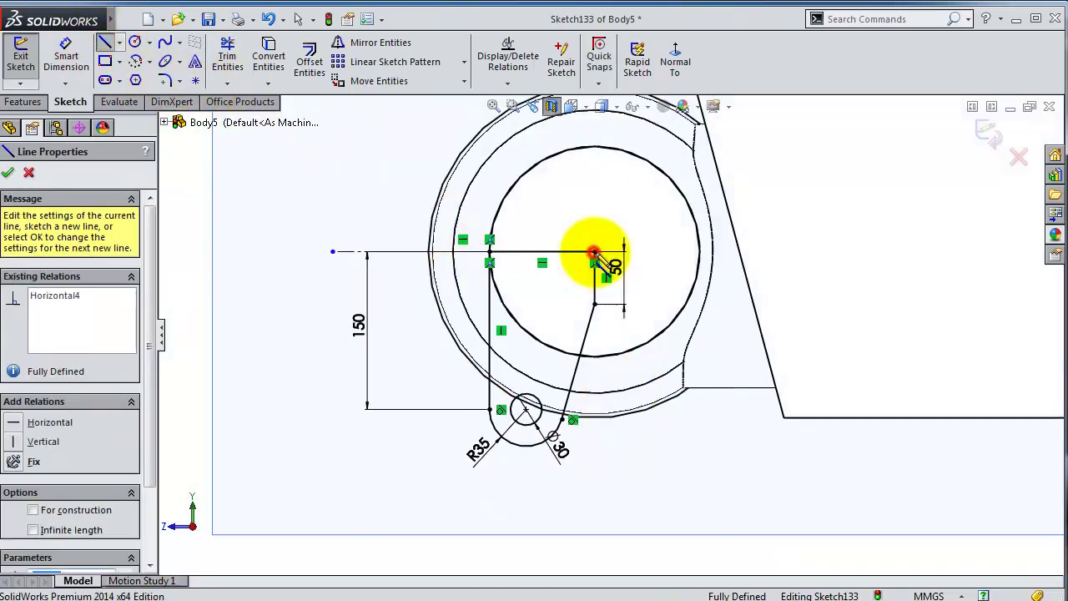
scroll(519, 367, "down", 1)
scroll(522, 367, "down", 1)
scroll(526, 359, "up", 1)
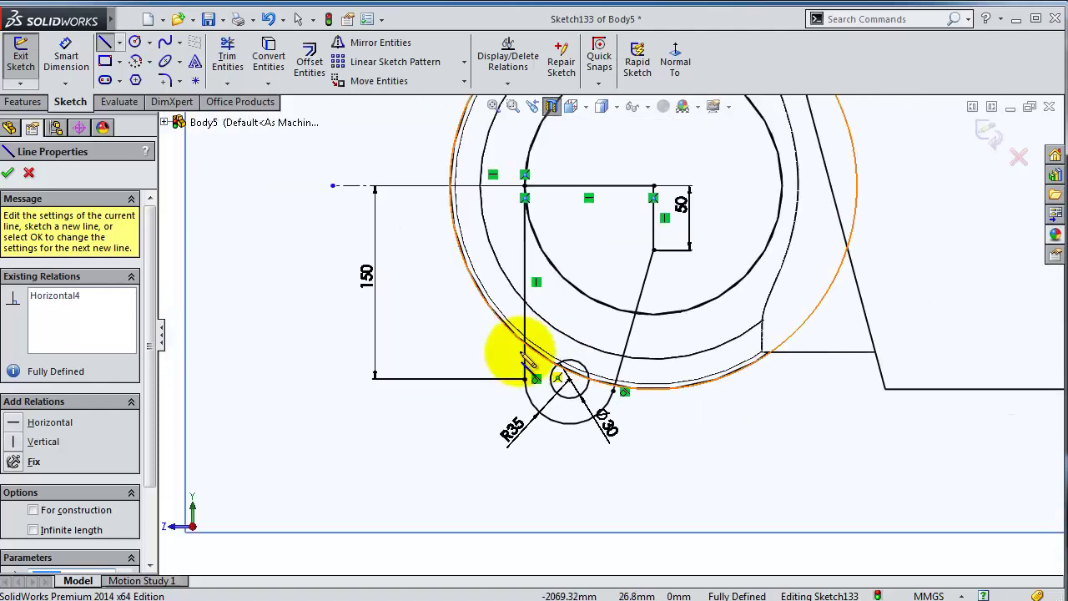
scroll(501, 333, "up", 2)
- Orbit to a 3-D angle and display the model Shaded With Edges
mouse_move(453, 286)
middle_mouse_down()
mouse_move(476, 309)
mouse_move(500, 275)
middle_mouse_up()
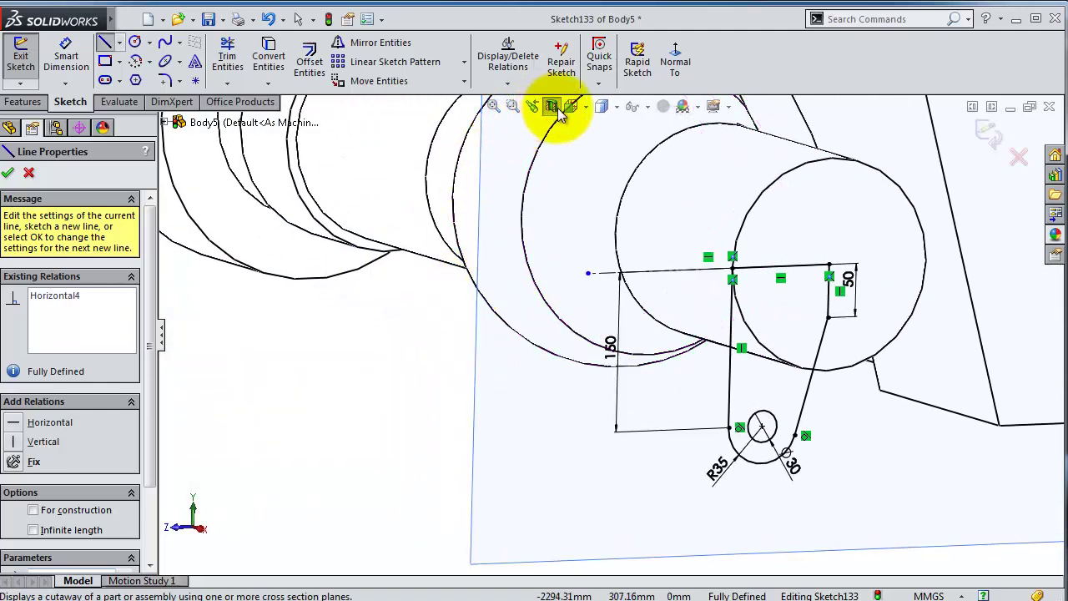
left_click(605, 107)
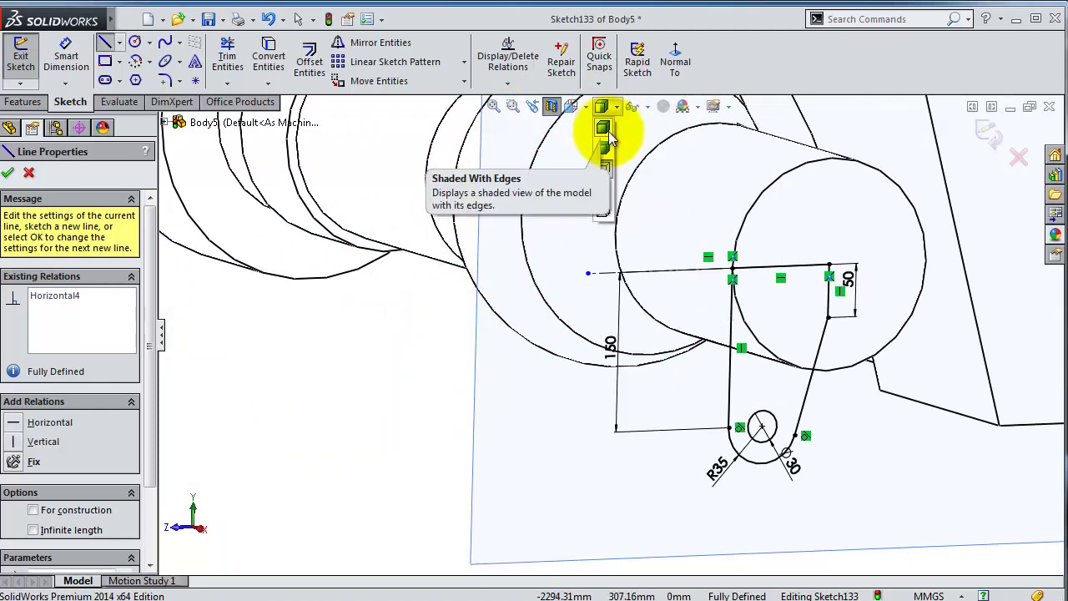
left_click(608, 133)
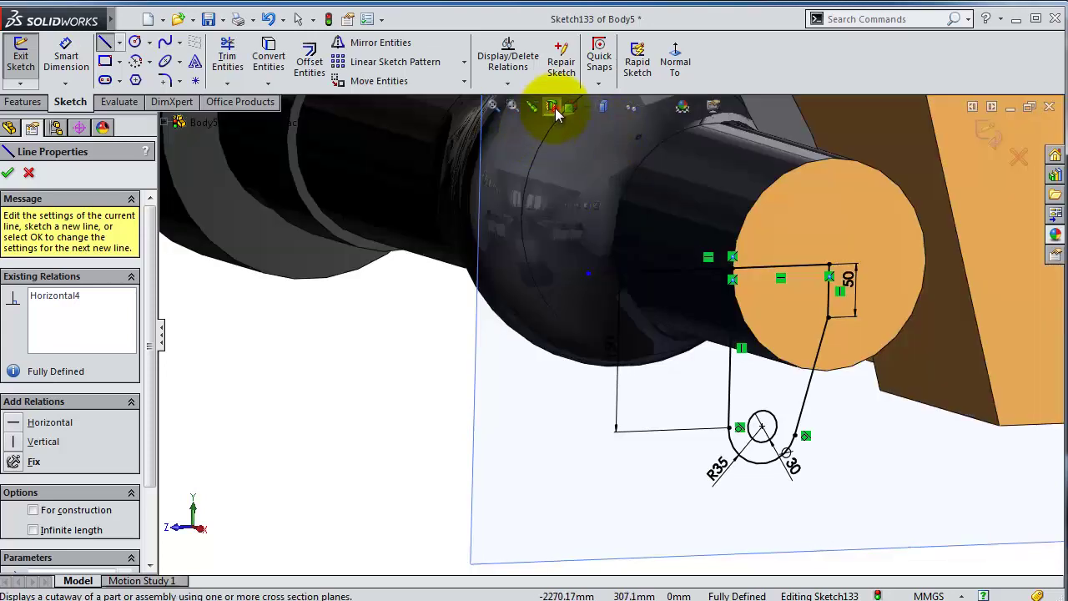
- Extrude the lug sketch to a 12.5 mm blind depth, creating Boss-Extrude15
left_click(24, 101)
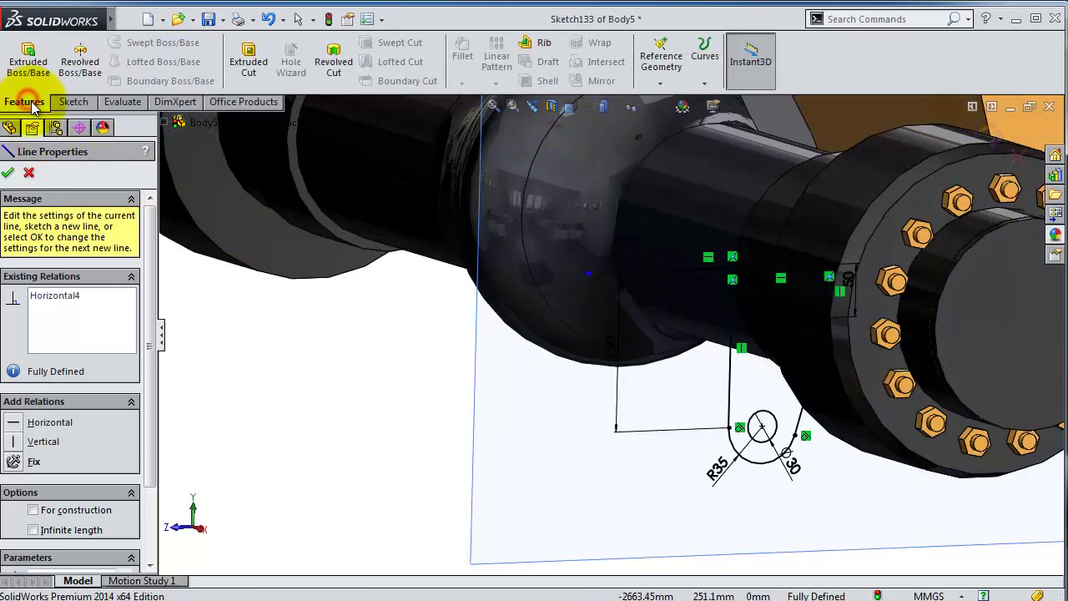
left_click(32, 72)
mouse_move(643, 388)
middle_mouse_down()
mouse_move(697, 401)
mouse_move(584, 380)
middle_mouse_up()
left_click(102, 326)
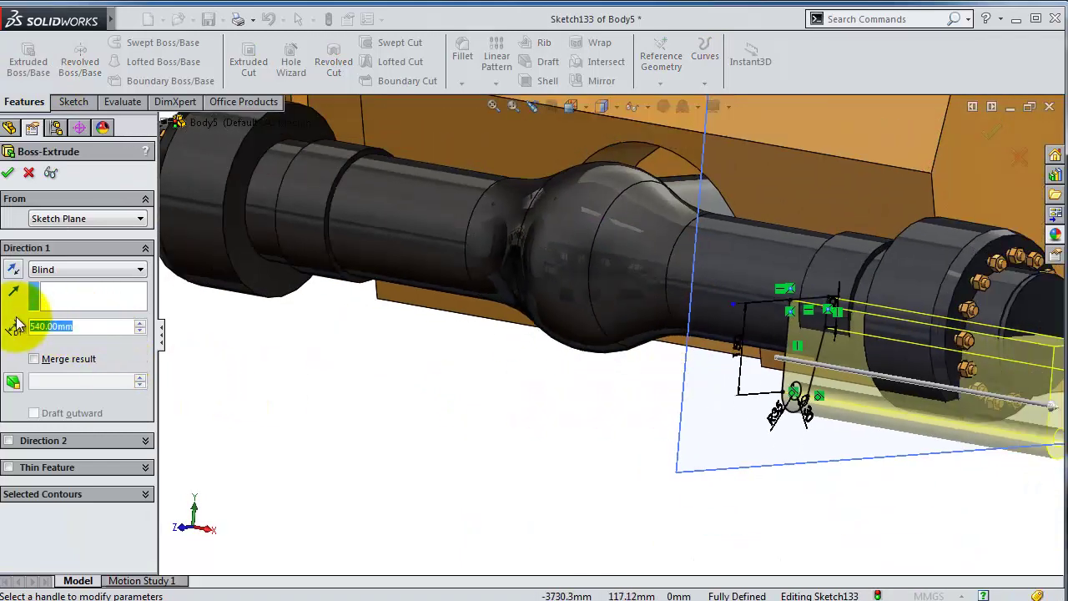
type(".5")
key("Return")
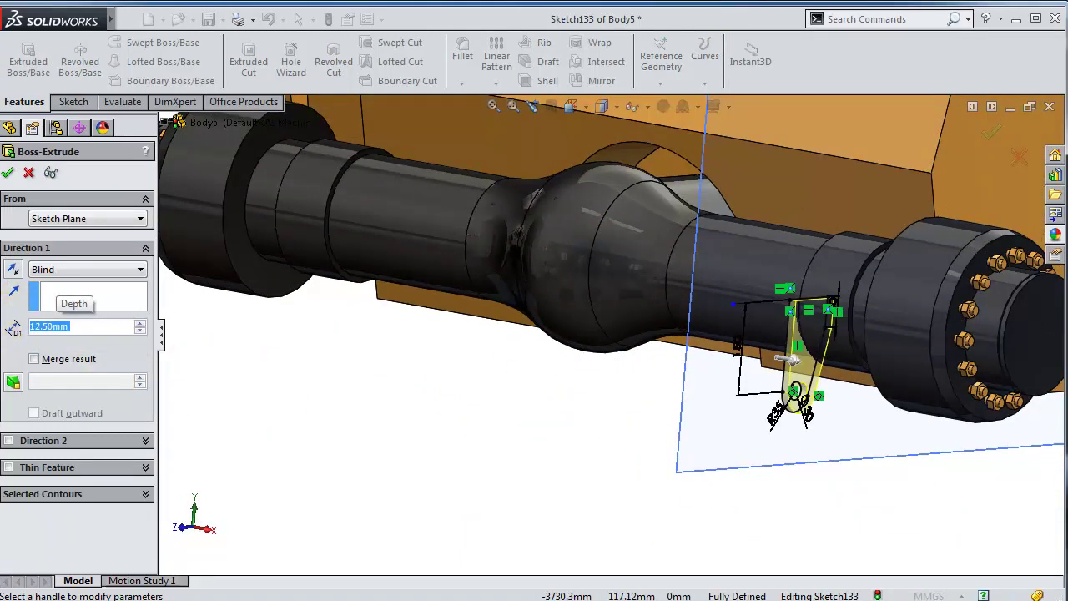
left_click(9, 173)
mouse_move(726, 460)
middle_mouse_down()
mouse_move(853, 386)
mouse_move(882, 410)
mouse_move(860, 411)
mouse_move(817, 384)
middle_mouse_up()
- Start a linear pattern of the lug along the housing top edge with 2 instances
left_click(495, 83)
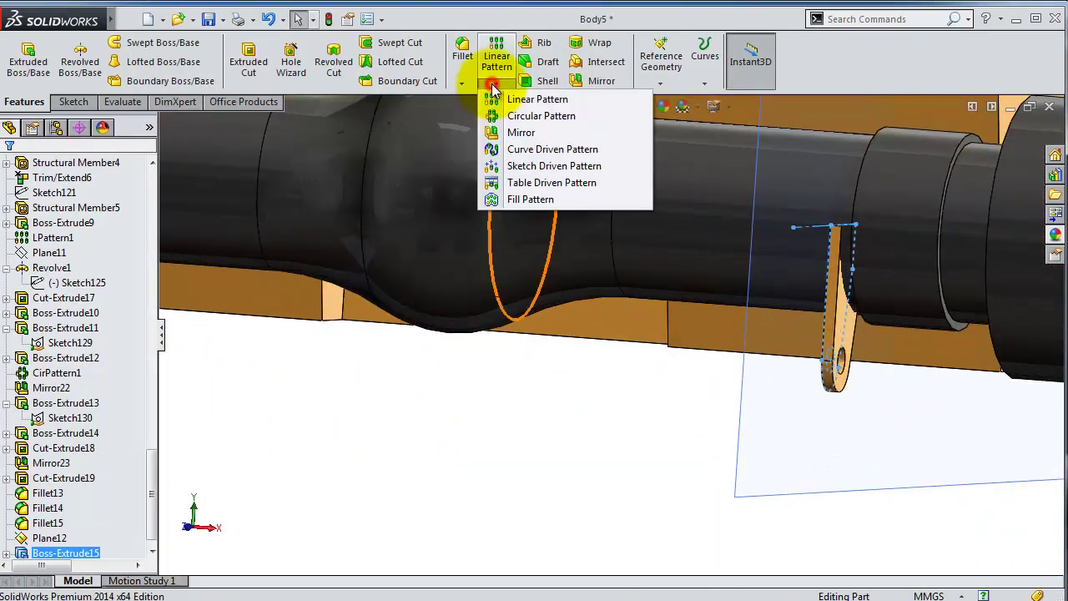
left_click(501, 101)
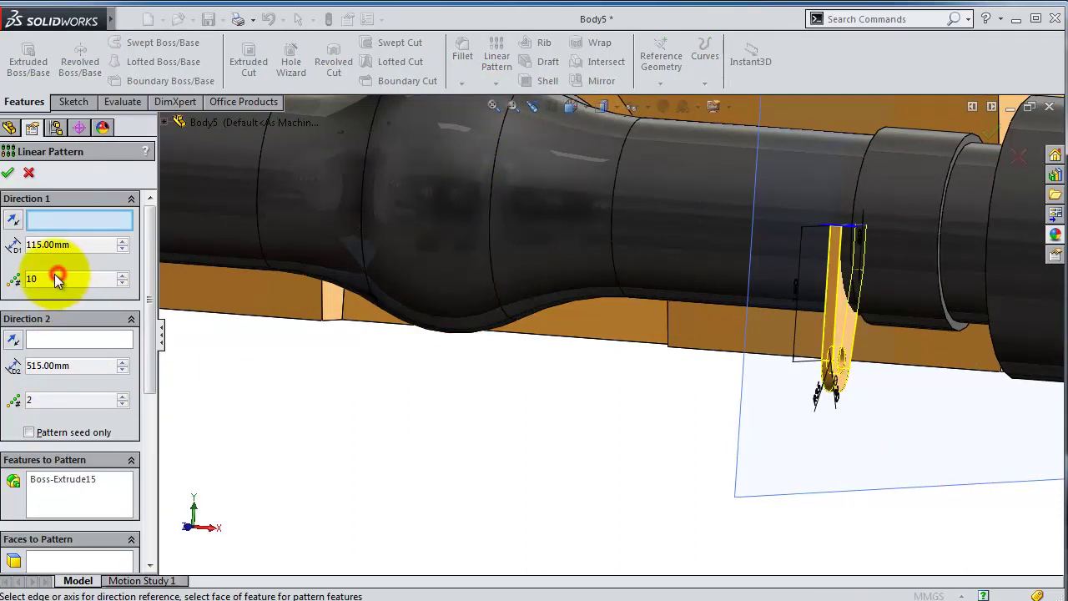
scroll(501, 271, "up", 1)
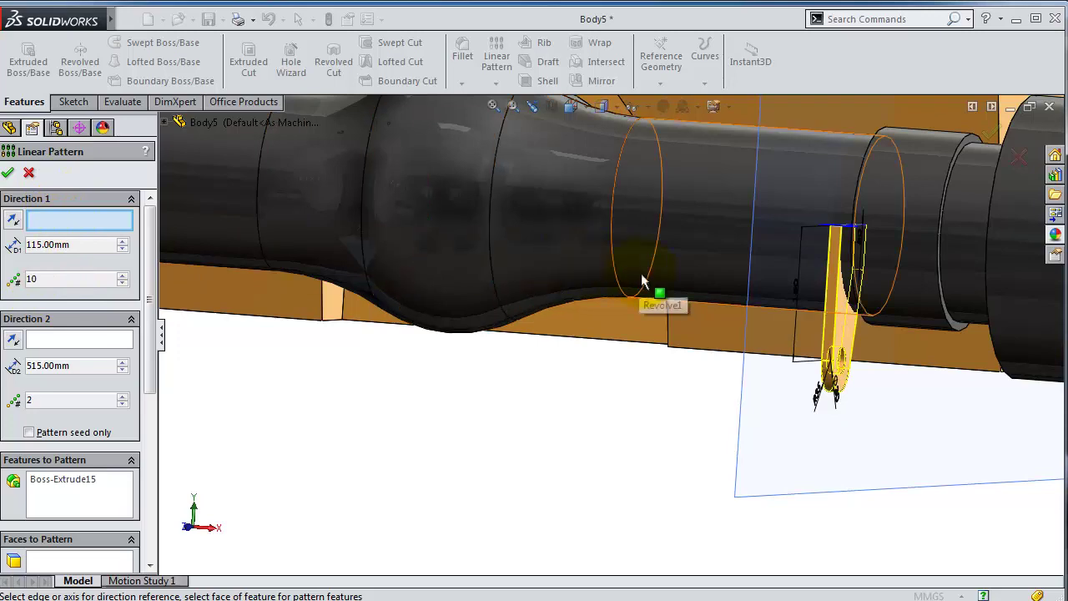
scroll(640, 272, "up", 5)
scroll(691, 238, "up", 2)
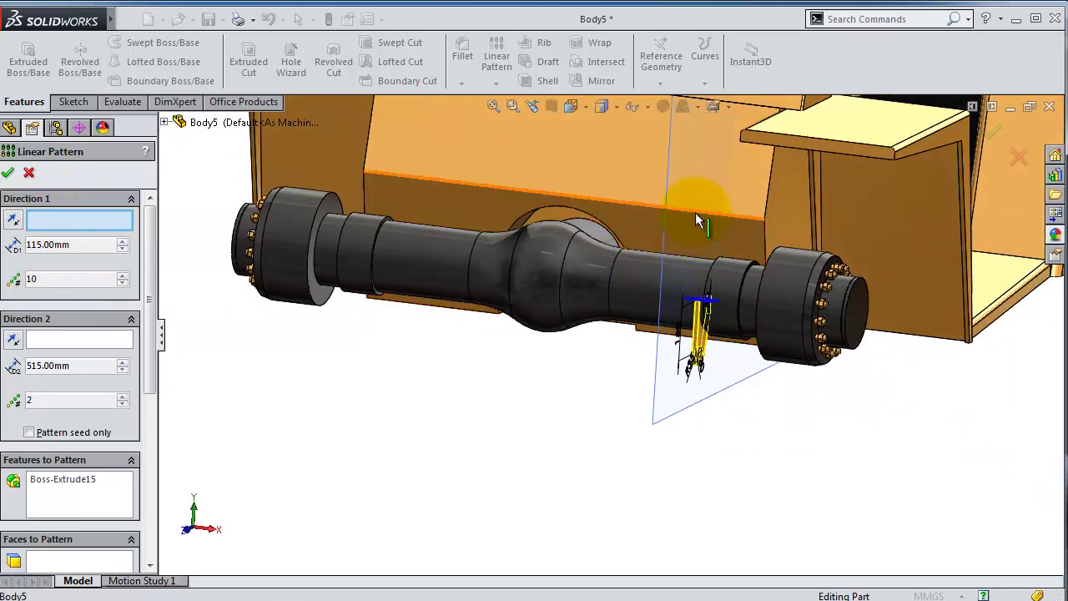
left_click(697, 213)
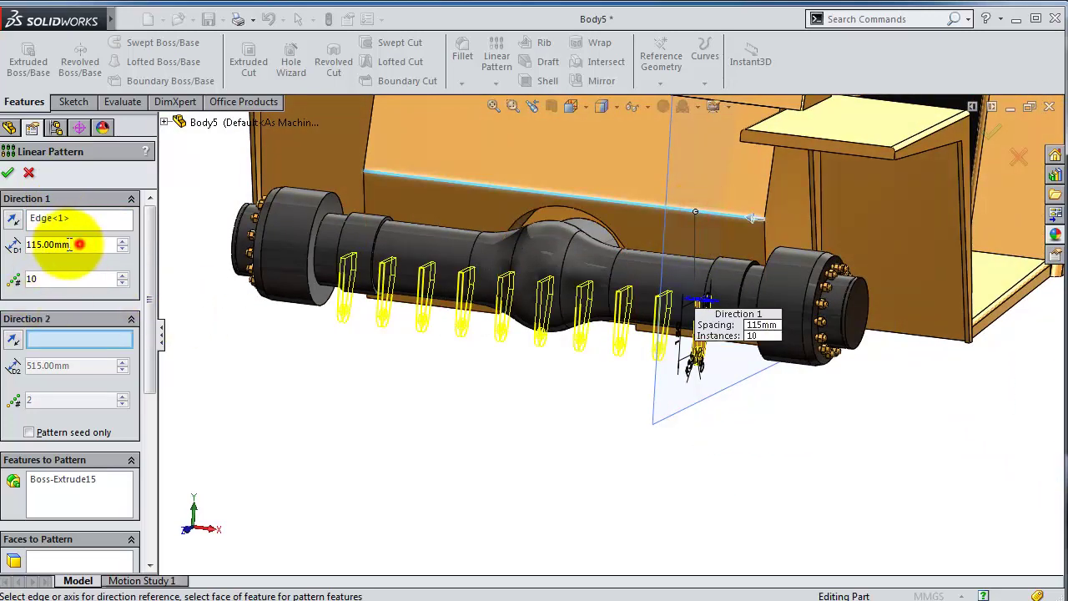
left_click_drag(65, 242, 24, 252)
type("12.5")
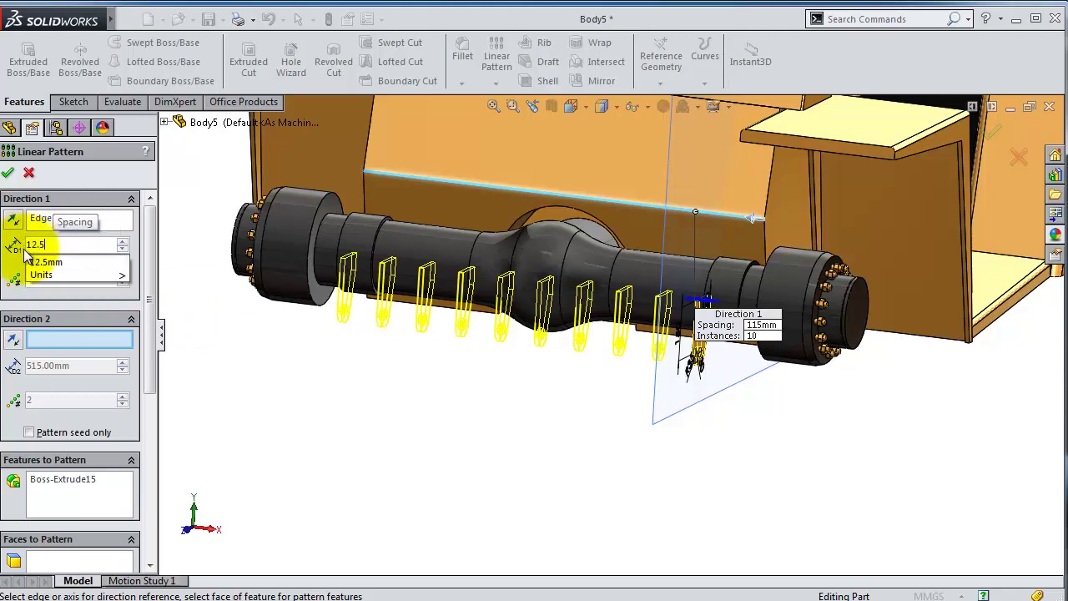
left_click(17, 263)
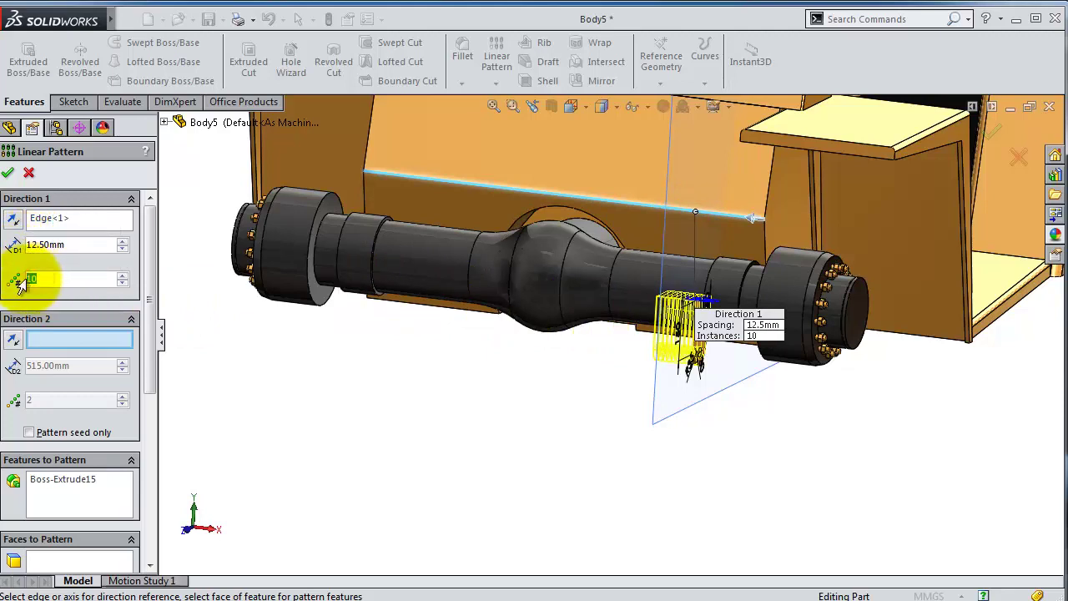
type("2")
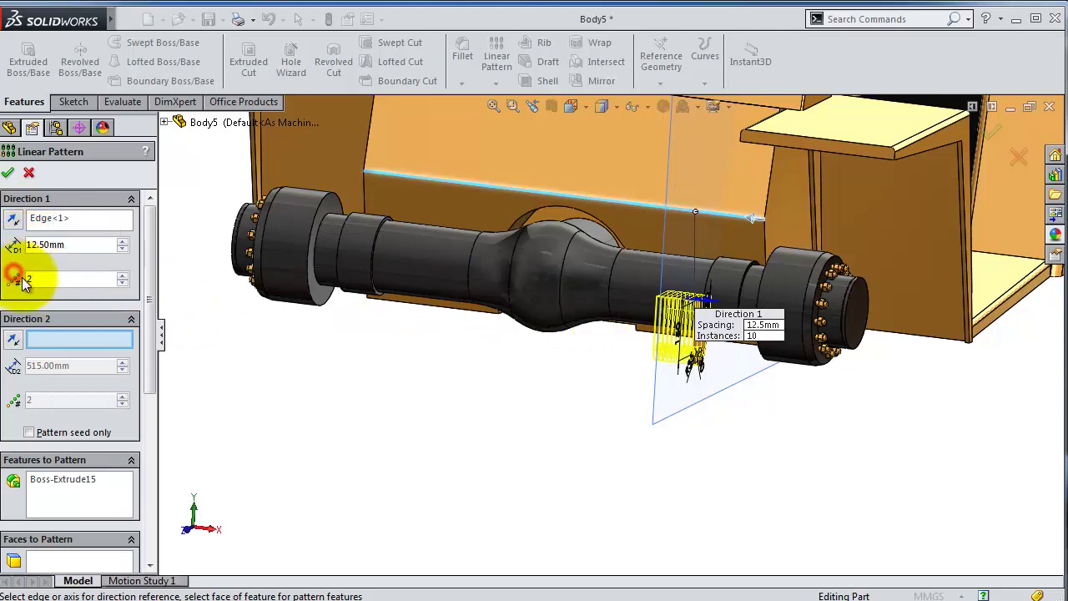
left_click(425, 470)
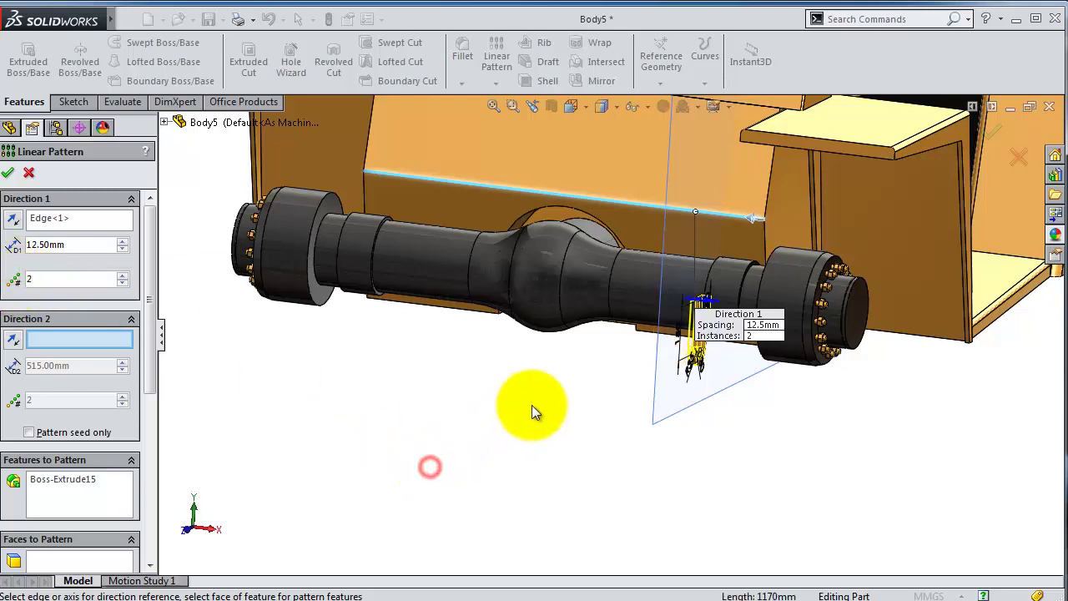
- Correct the pattern spacing from 12.5 mm to 25 mm and accept the pattern
scroll(614, 328, "down", 3)
scroll(750, 308, "down", 2)
scroll(761, 307, "down", 5)
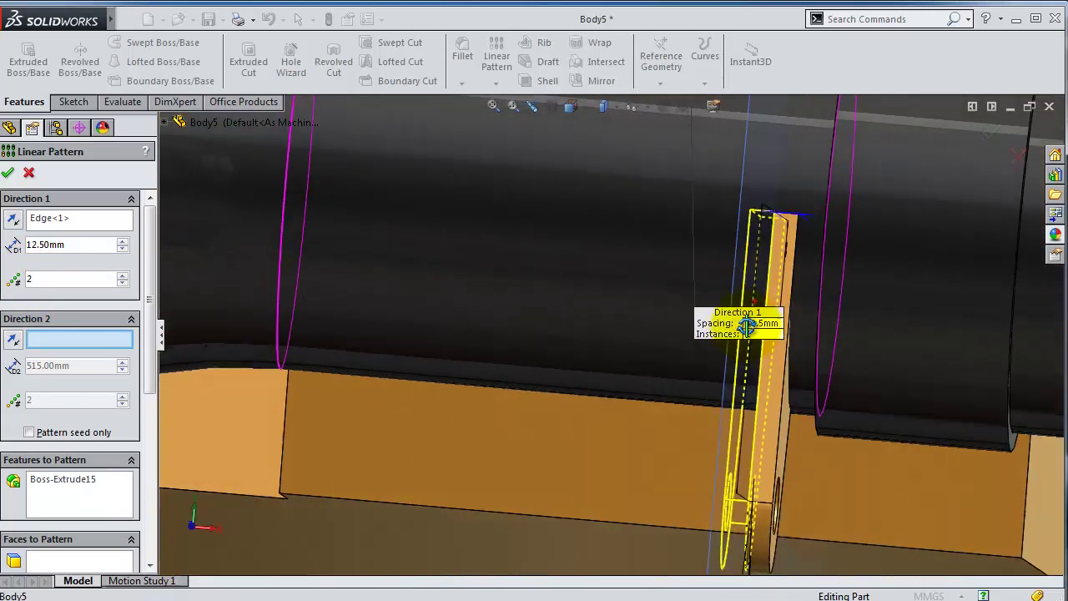
scroll(779, 246, "down", 2)
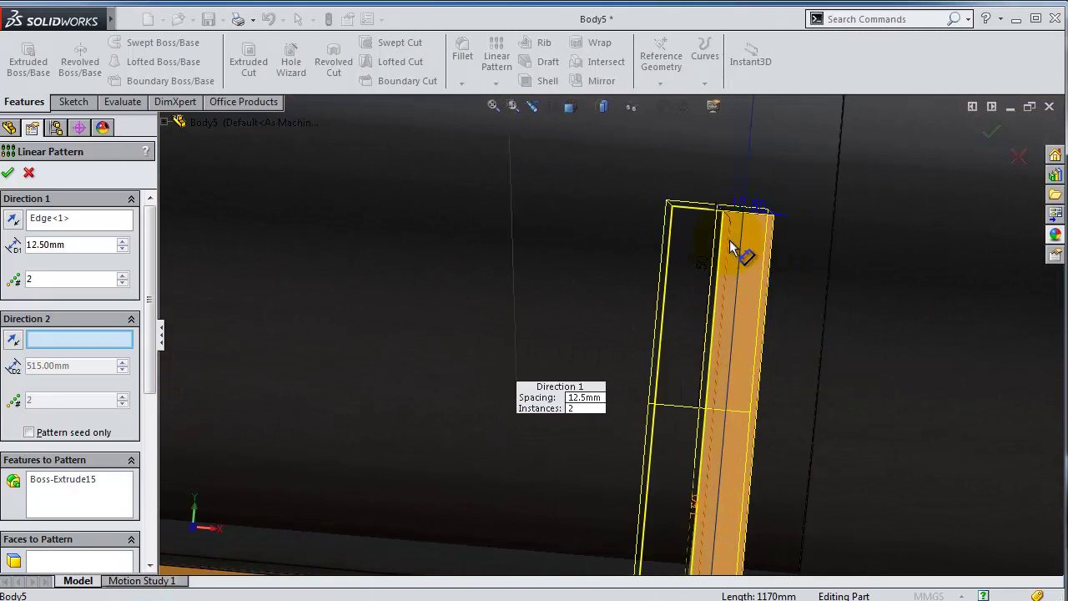
scroll(730, 246, "down", 1)
left_click(61, 267)
left_click_drag(74, 245, 25, 244)
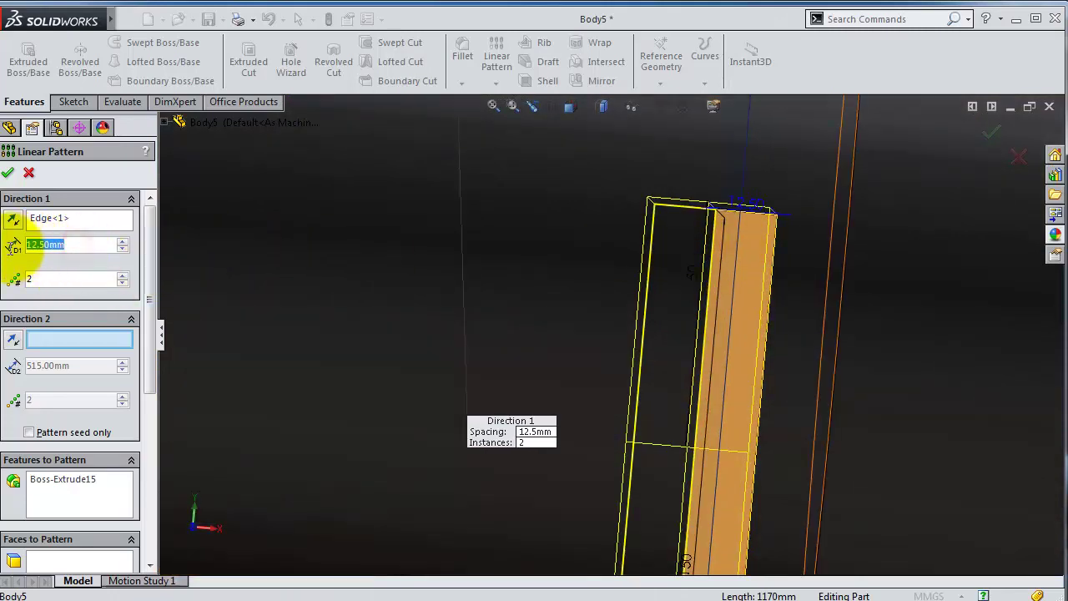
type("25")
key("Return")
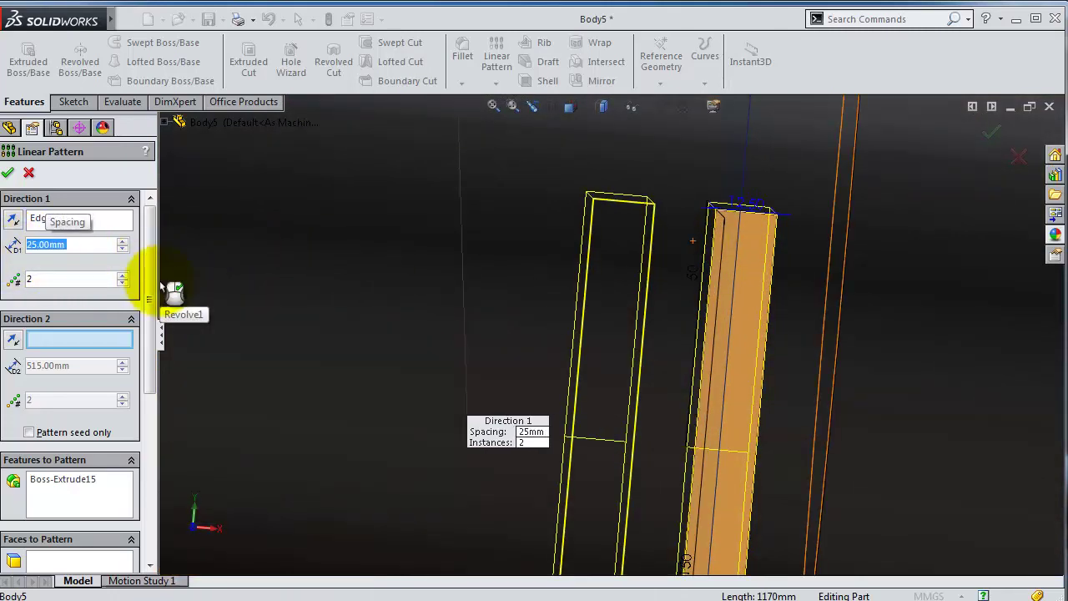
scroll(301, 324, "up", 1)
scroll(587, 422, "up", 1)
scroll(601, 433, "up", 2)
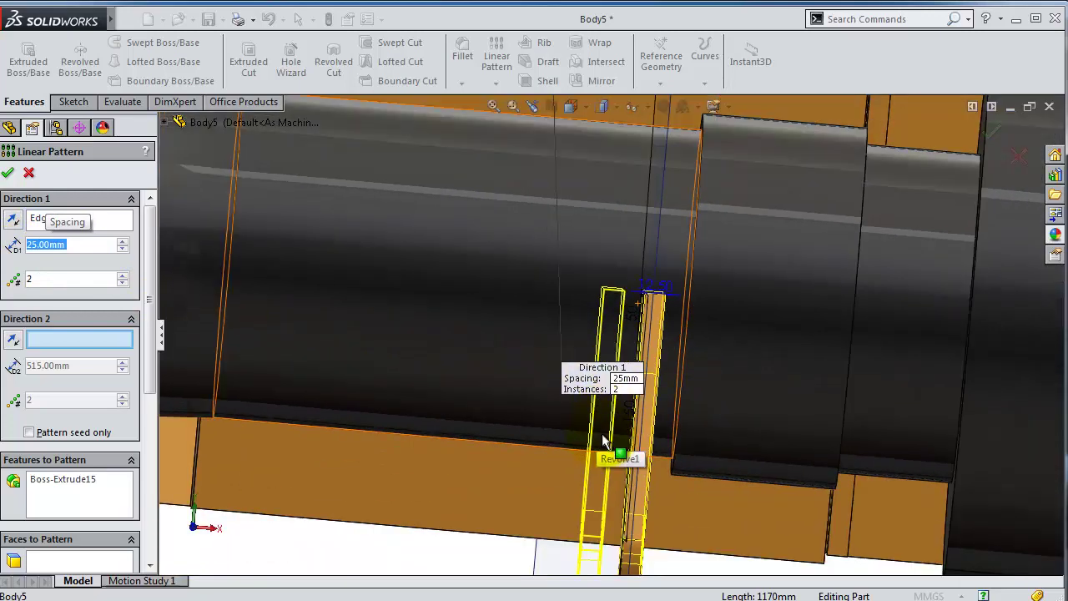
scroll(594, 444, "up", 2)
scroll(594, 444, "down", 2)
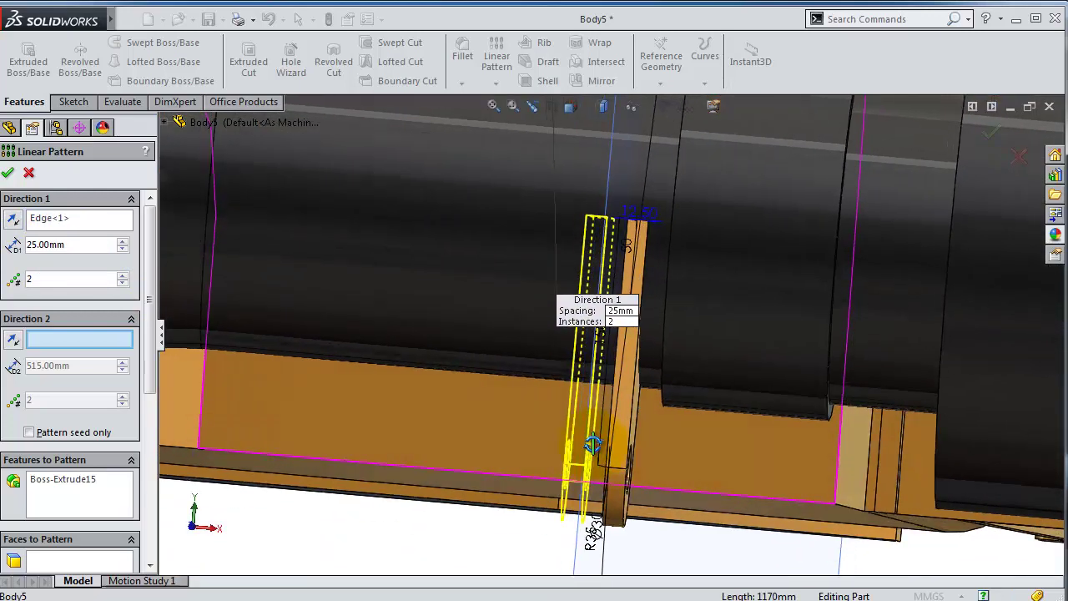
scroll(561, 402, "down", 1)
left_click(10, 173)
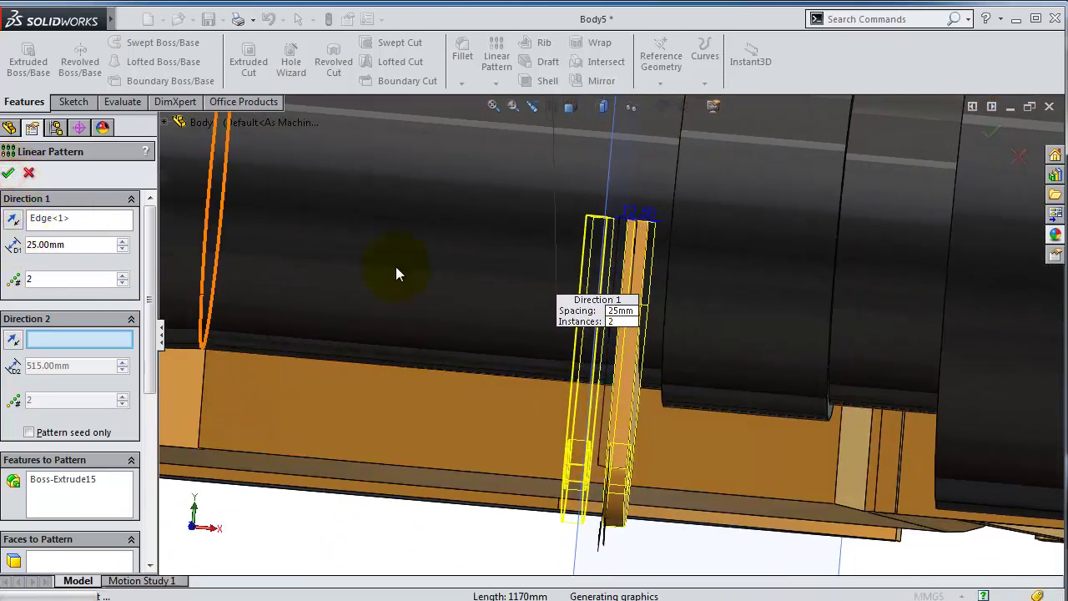
middle_click_drag(395, 267, 673, 295)
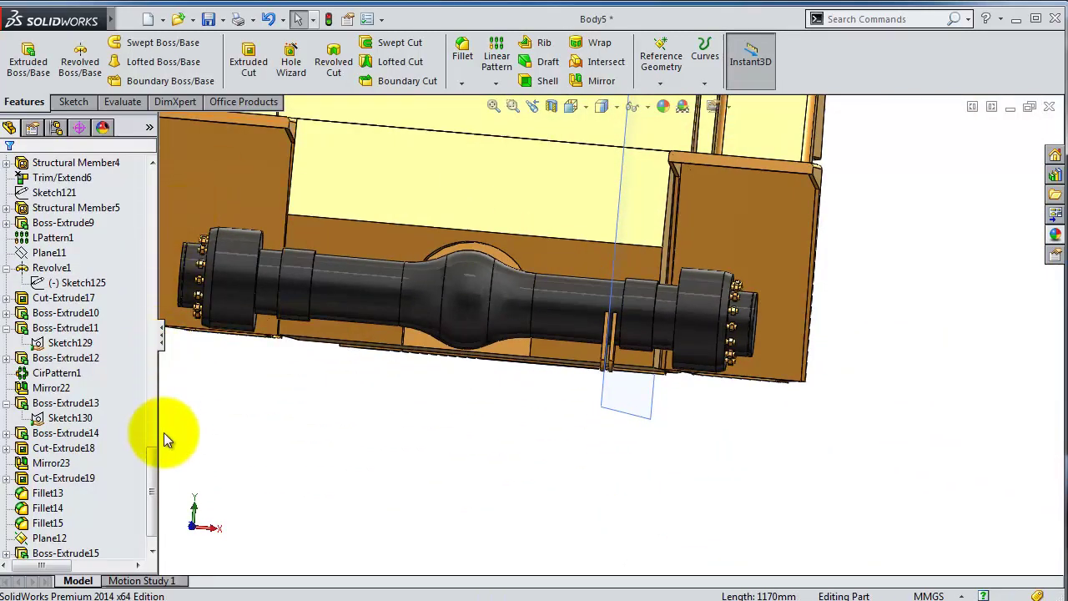
- Mirror LPattern2 and Boss-Extrude15 about the Right Plane, creating Mirror24
left_click_drag(152, 480, 133, 182)
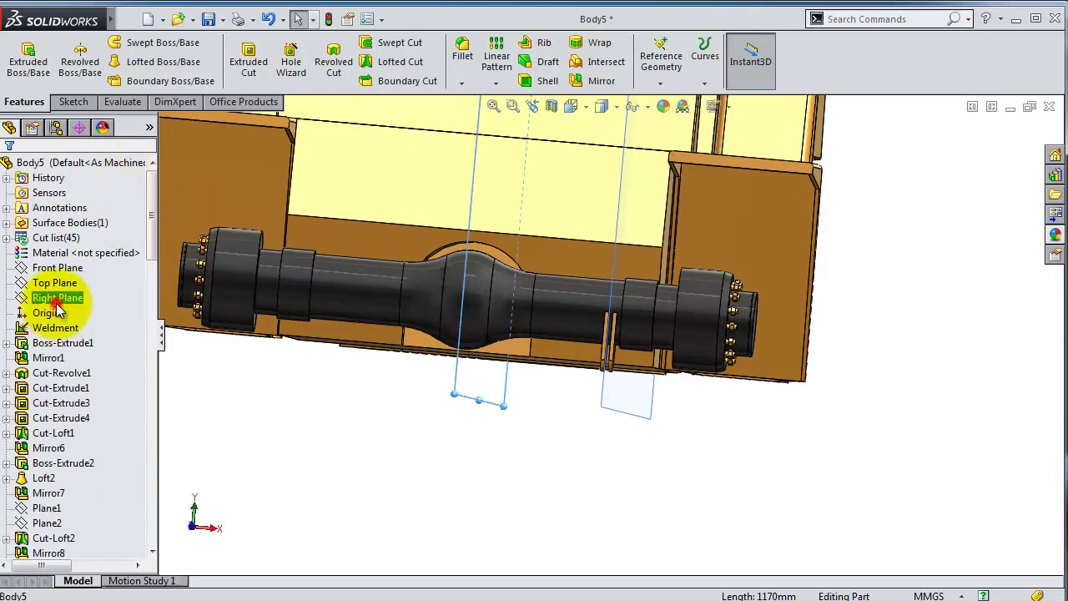
left_click(495, 82)
left_click(506, 135)
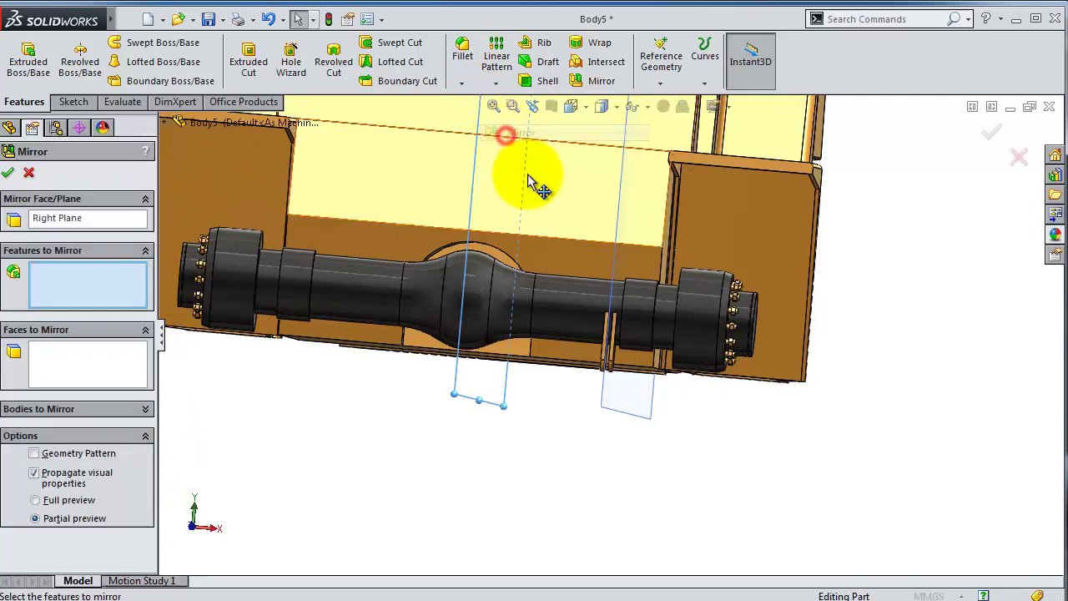
scroll(457, 337, "down", 2)
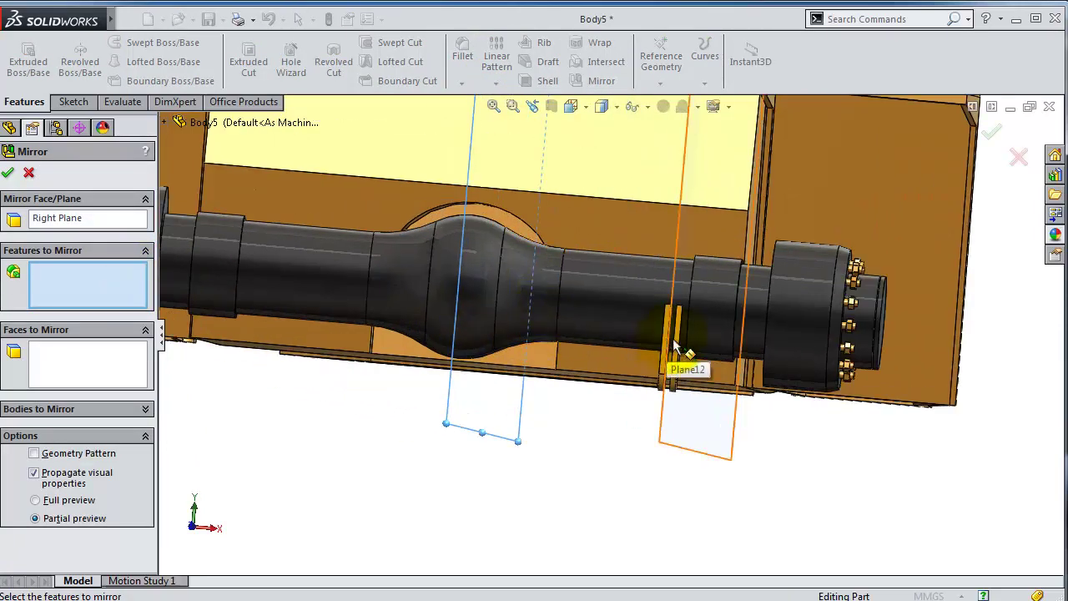
scroll(674, 345, "down", 3)
left_click(629, 343)
left_click(659, 356)
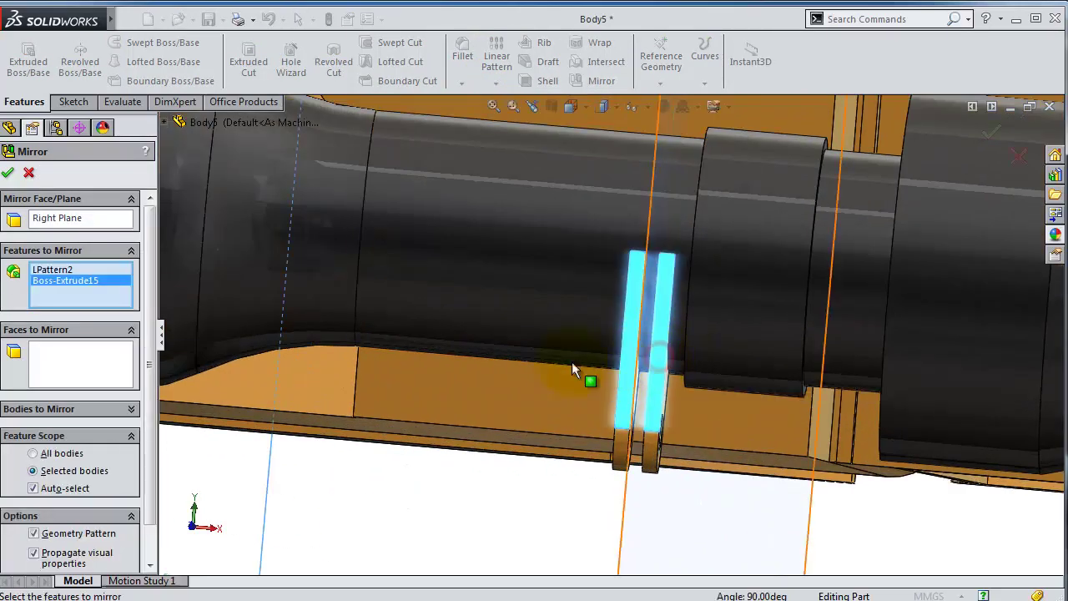
left_click(9, 178)
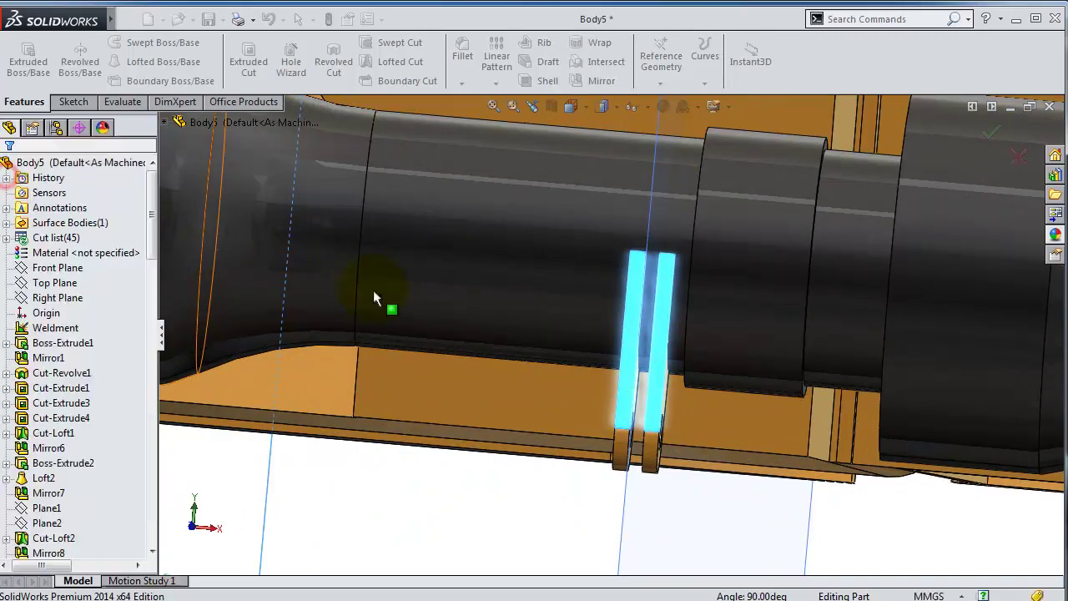
scroll(373, 289, "up", 3)
scroll(401, 316, "up", 2)
scroll(416, 280, "down", 3)
scroll(392, 288, "up", 2)
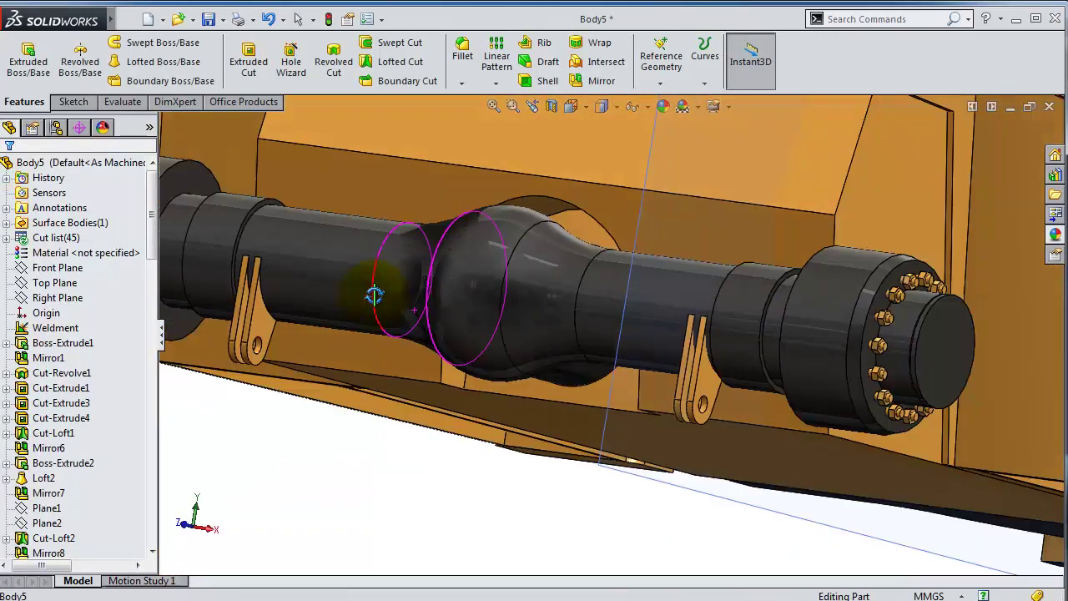
mouse_move(375, 296)
middle_mouse_down()
mouse_move(374, 327)
mouse_move(387, 329)
middle_mouse_up()
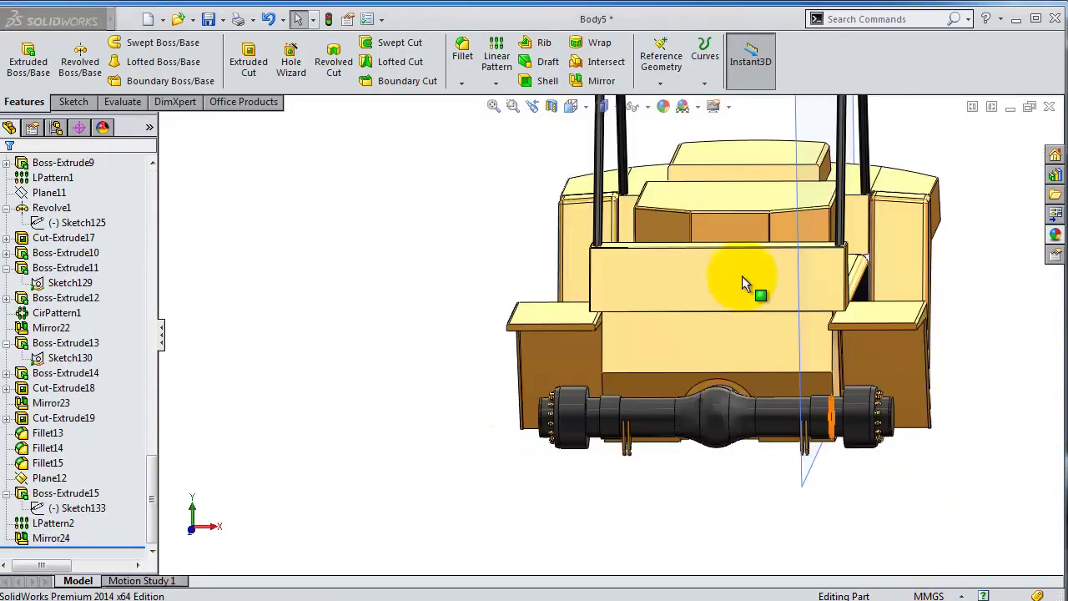
- Sketch on the front panel face, viewed head-on, and draw a vertical slot
left_click(700, 278)
left_click(772, 229)
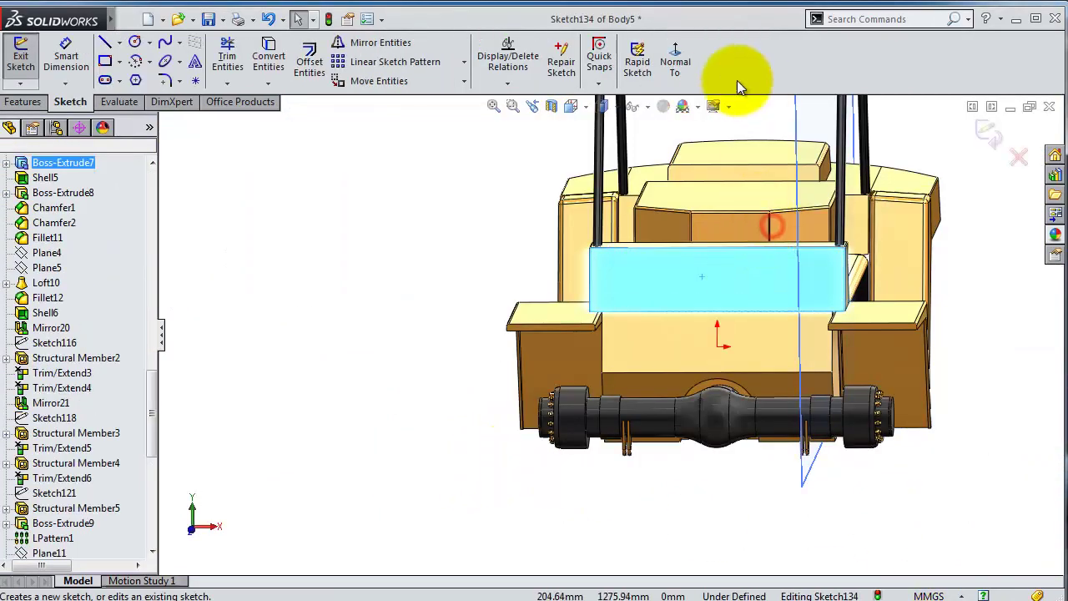
left_click(682, 72)
scroll(610, 266, "down", 3)
scroll(496, 265, "down", 2)
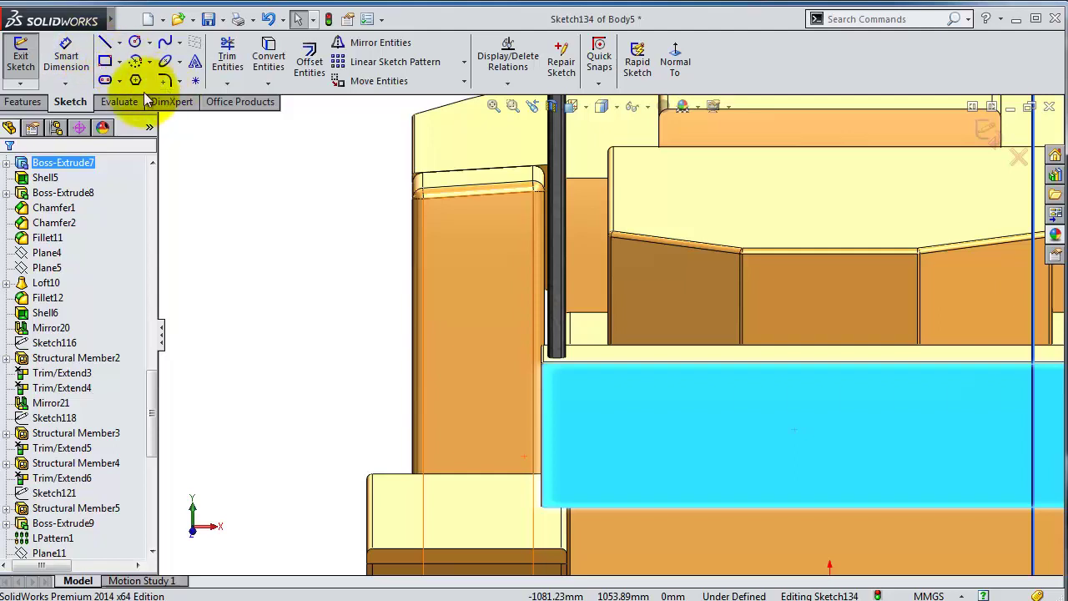
left_click(105, 80)
left_click(591, 445)
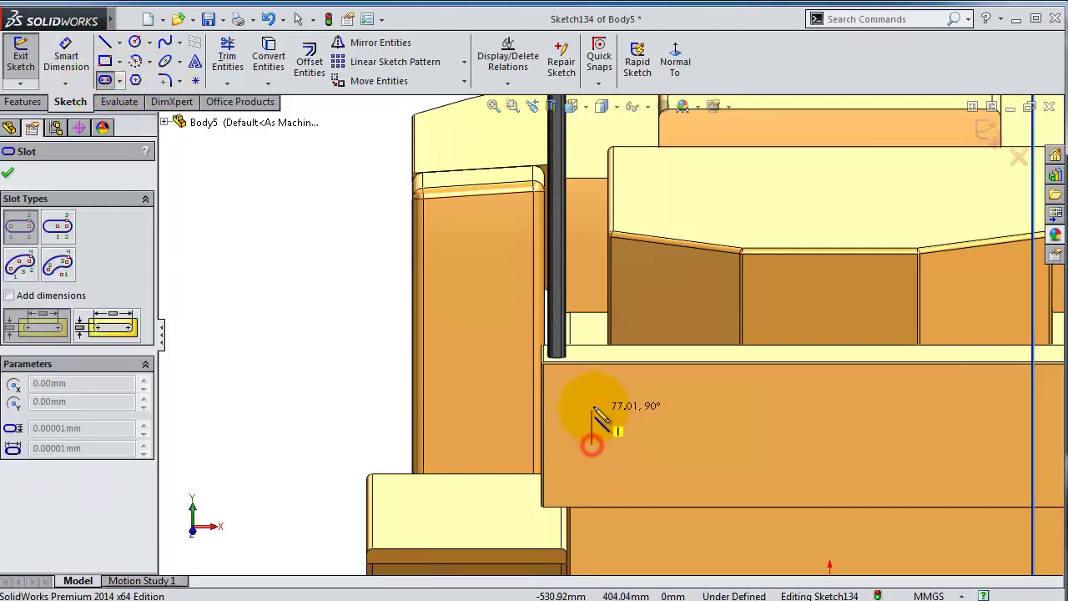
left_click(566, 396)
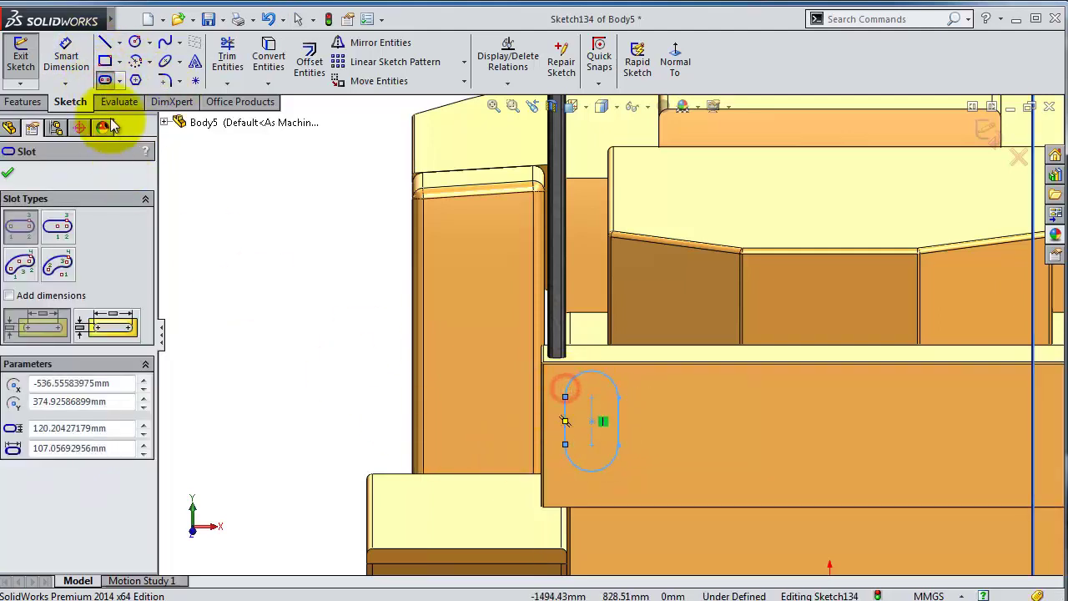
left_click(105, 80)
- Dimension the slot with a 60 mm end radius and 100 mm centre length
left_click(606, 464)
left_click(615, 487)
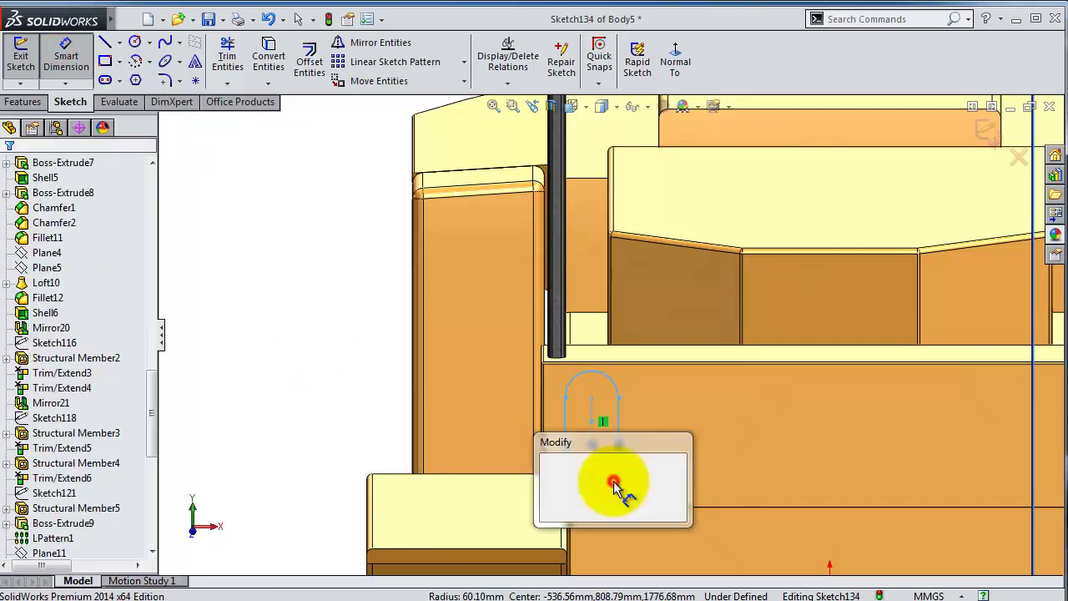
type("60")
key("Return")
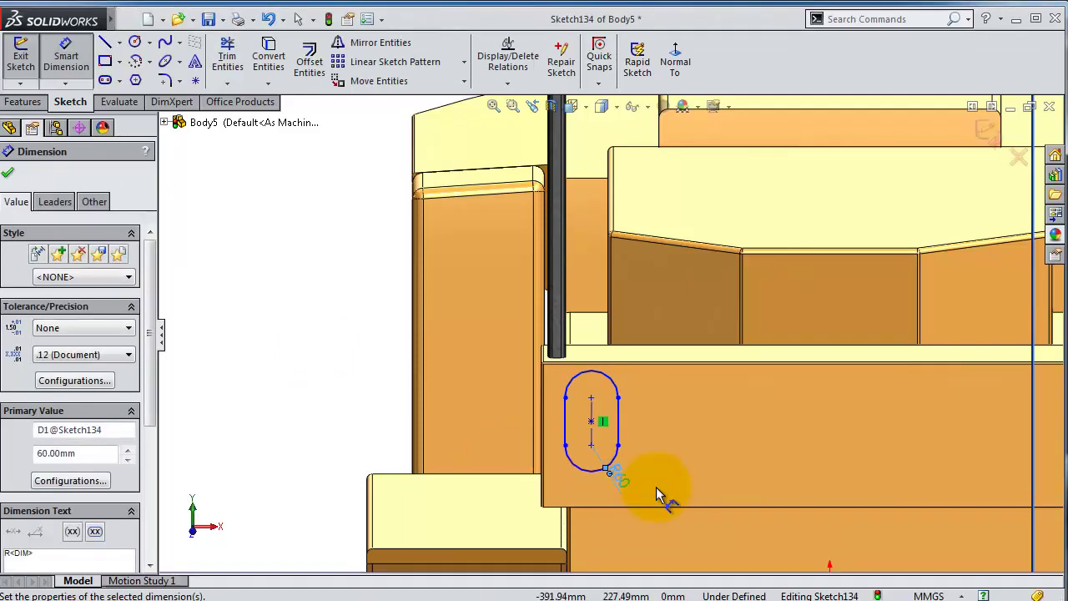
left_click(594, 414)
left_click(672, 415)
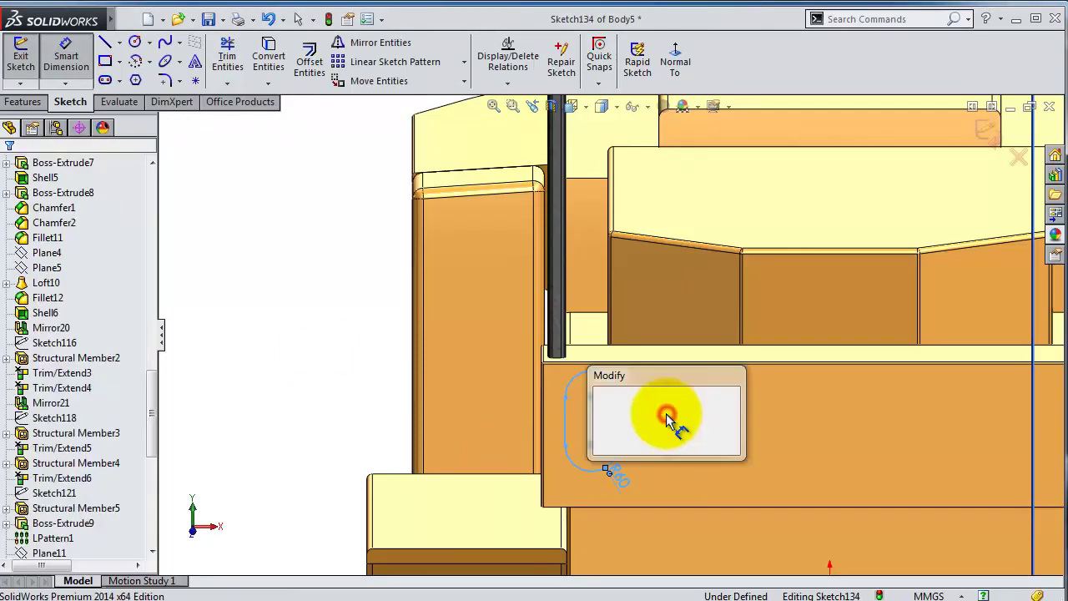
type("100")
key("Return")
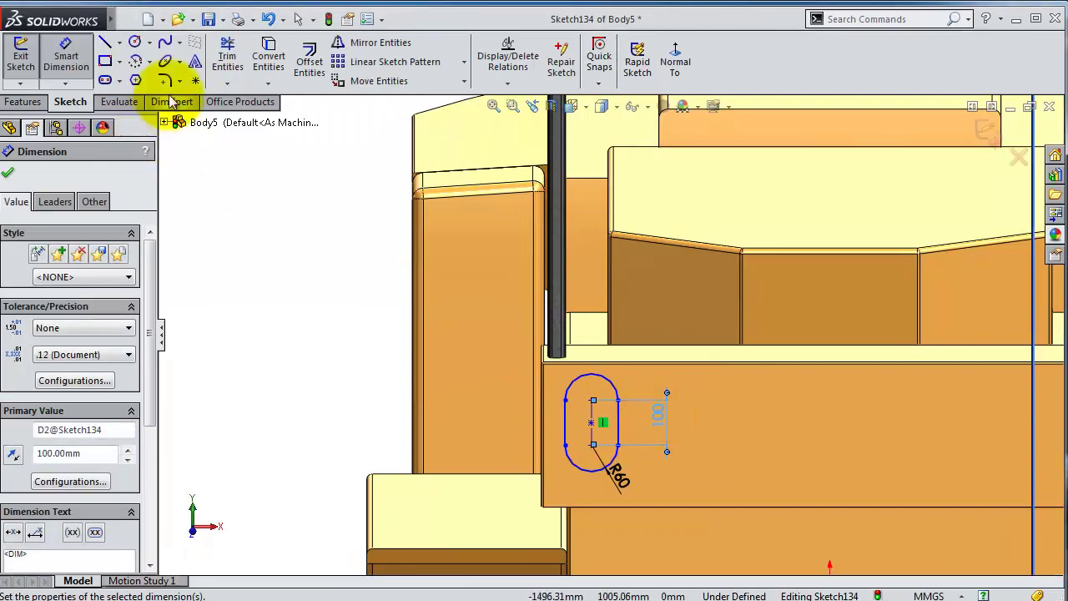
left_click(120, 43)
- Draw a construction centerline across the panel and drag the slot onto it
left_click(155, 78)
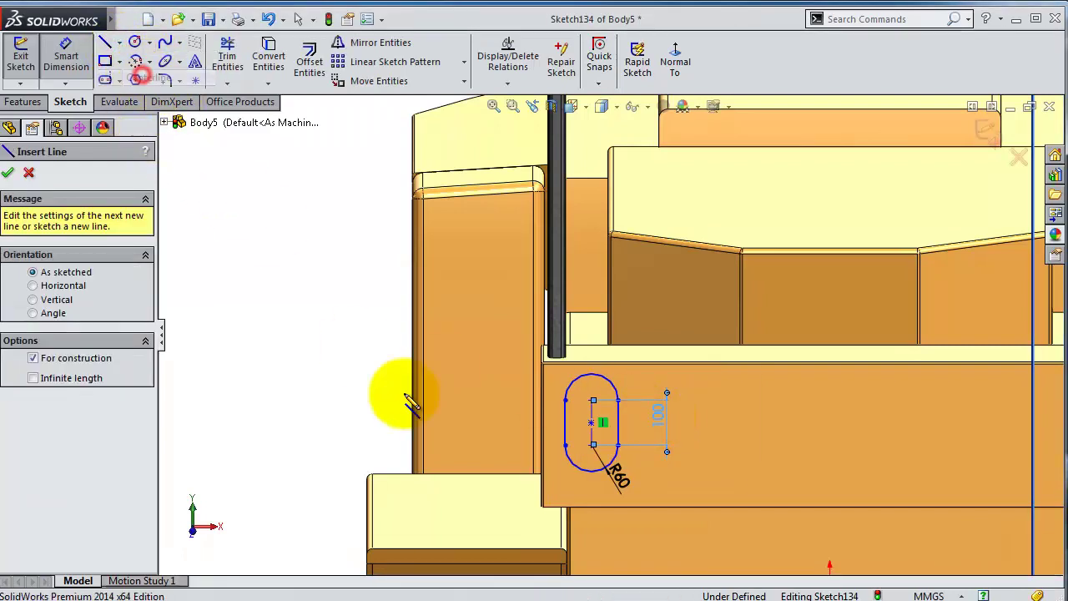
left_click(544, 439)
scroll(691, 442, "up", 5)
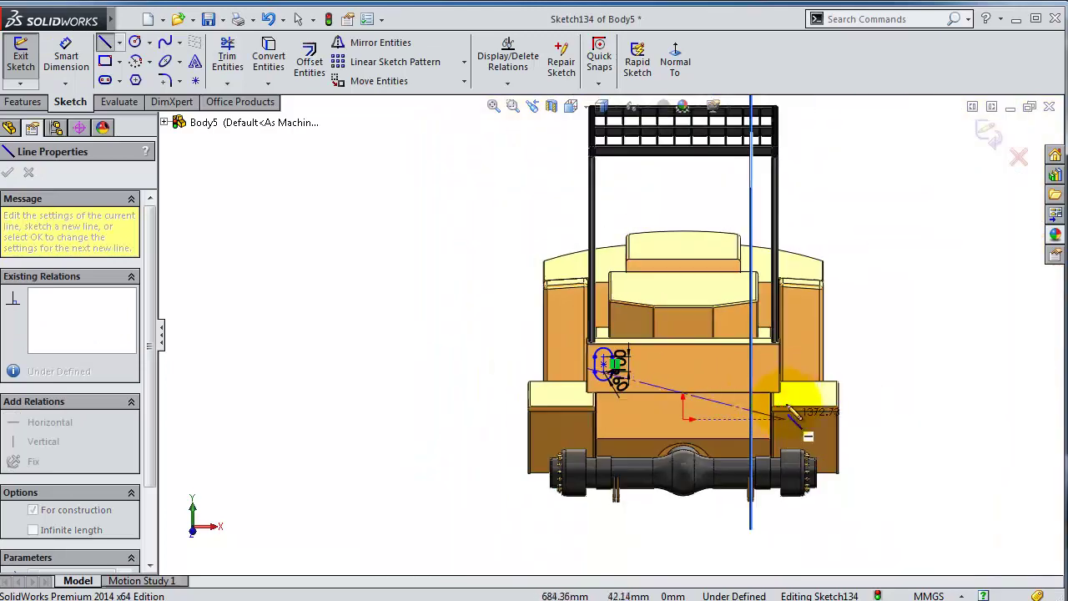
left_click(761, 359)
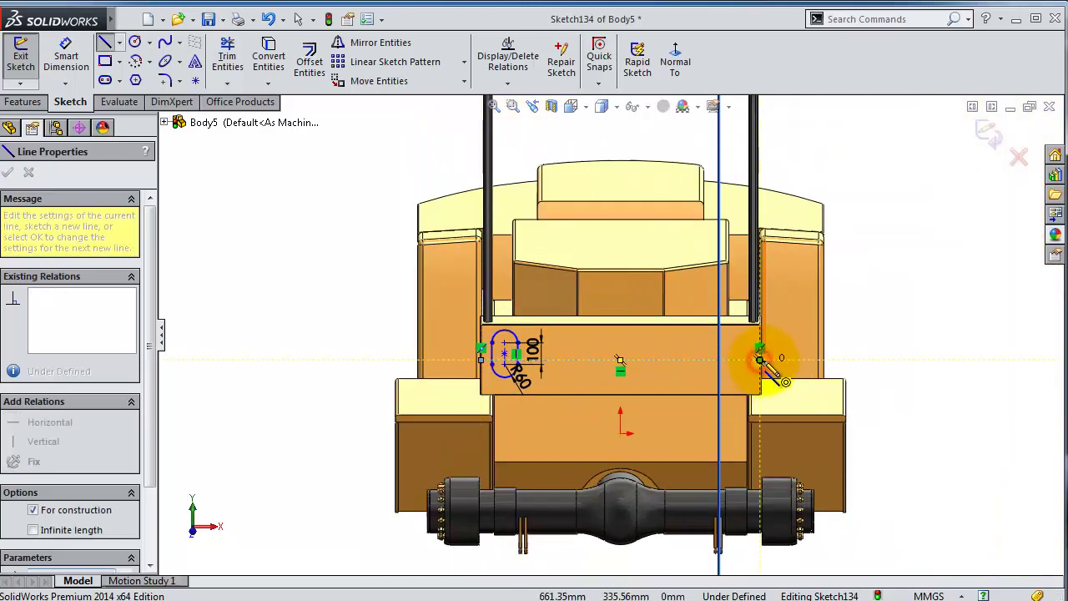
key("Escape")
scroll(476, 334, "down", 5)
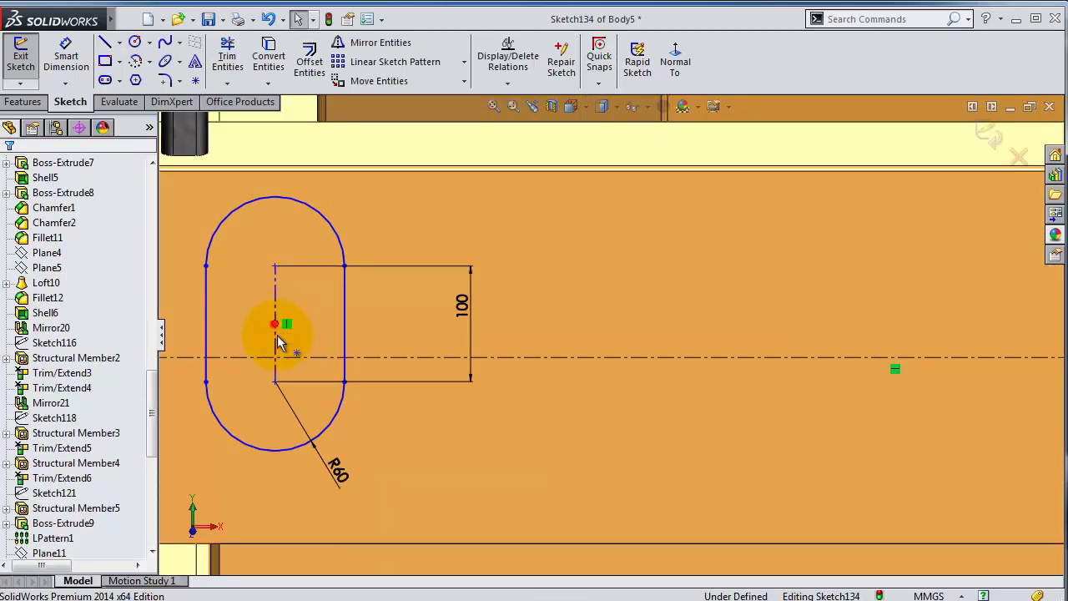
left_click_drag(277, 337, 281, 350)
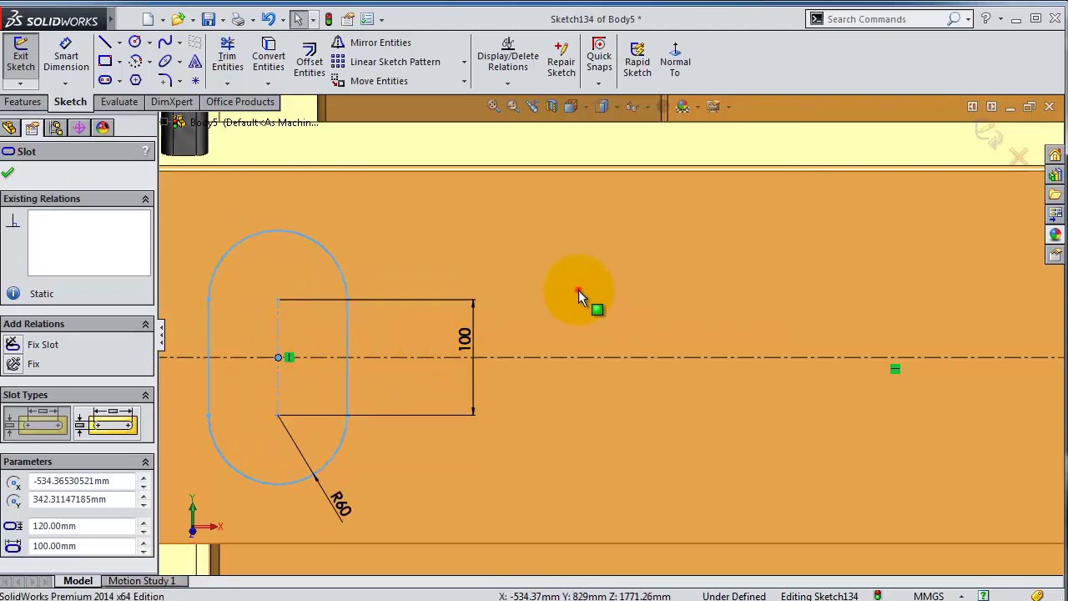
key("Escape")
scroll(578, 290, "up", 3)
- Dimension the slot 50 mm from the panel's left edge
left_click(66, 54)
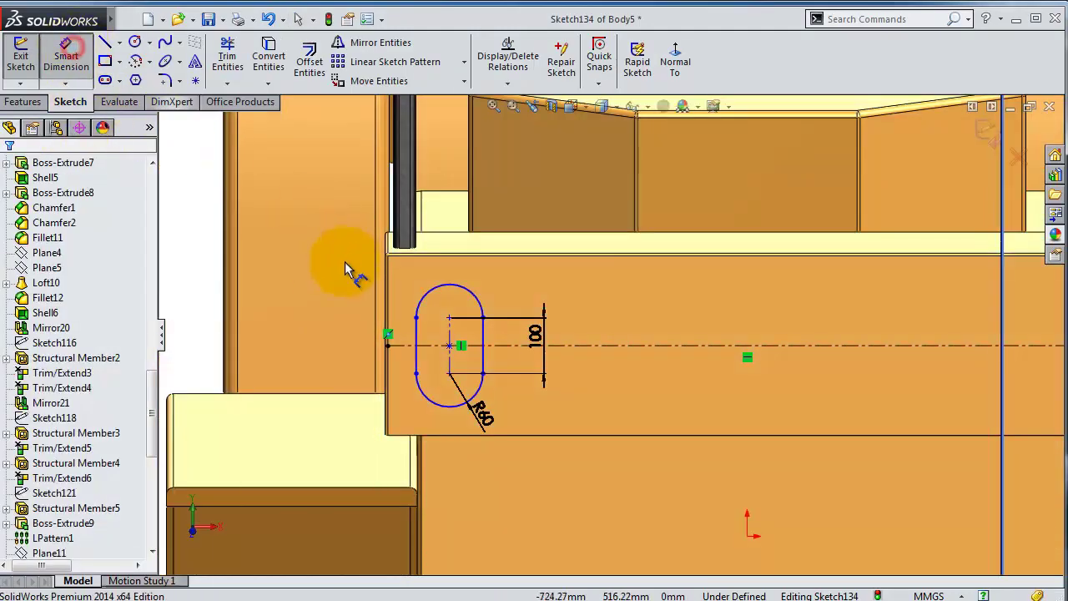
left_click(416, 337)
left_click(391, 327)
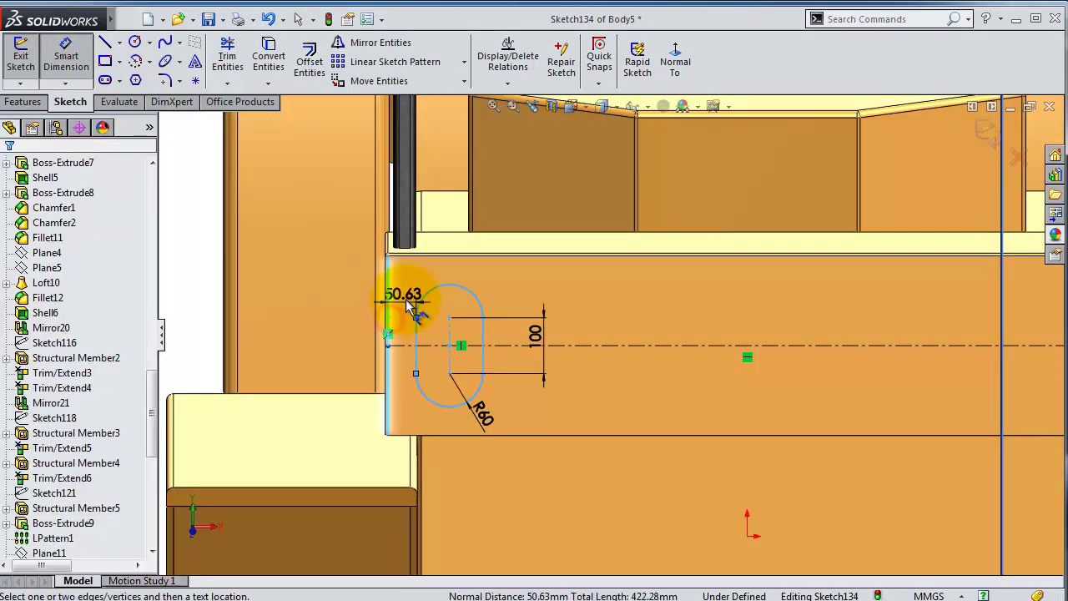
left_click(410, 307)
type("50")
key("Return")
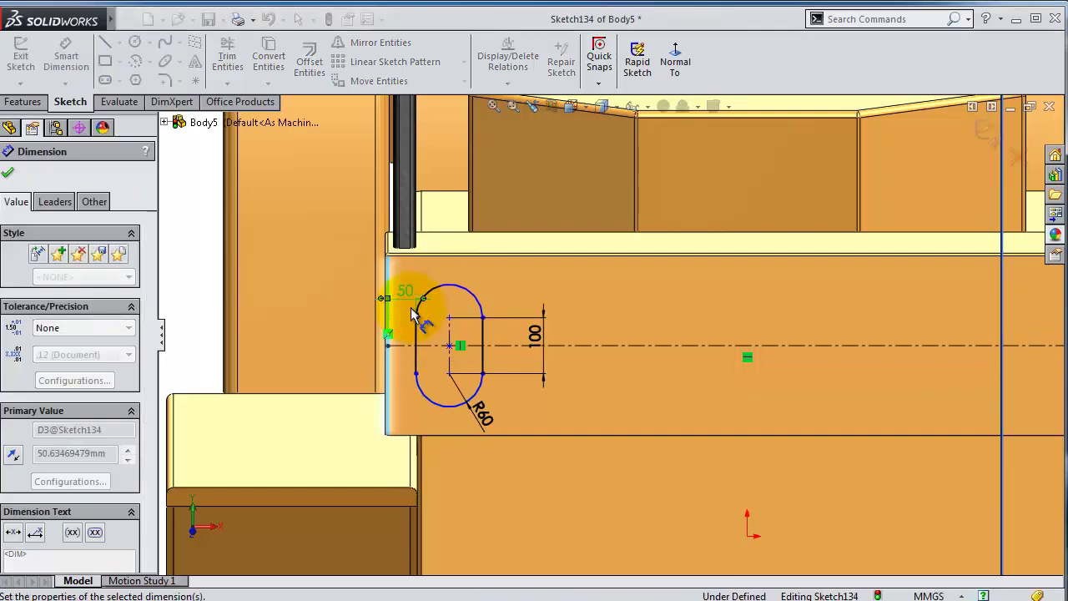
key("Escape")
scroll(461, 334, "up", 3)
scroll(461, 333, "up", 2)
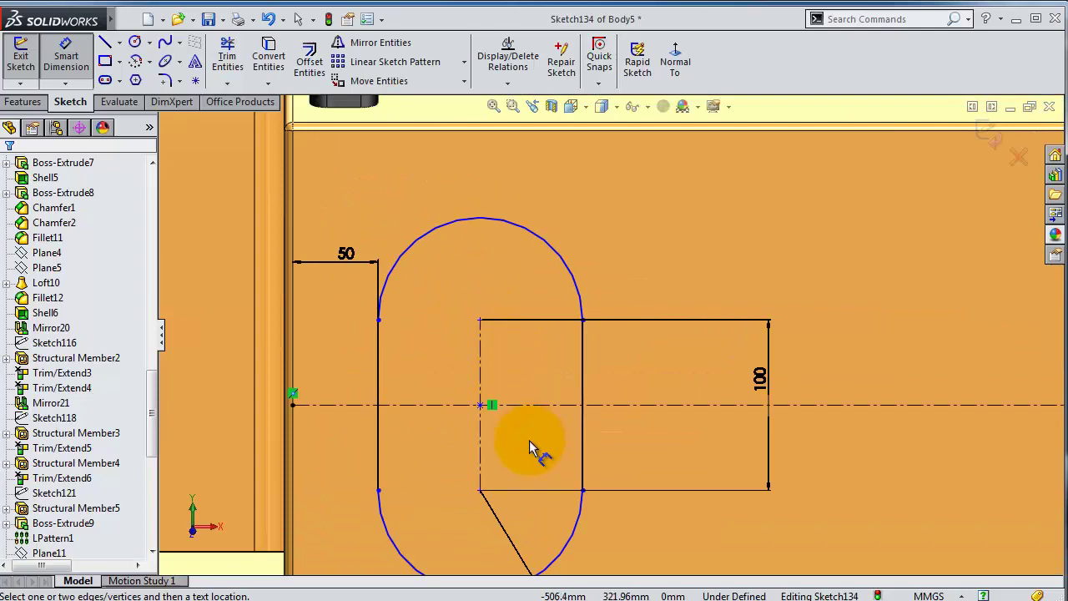
key("Escape")
- Add a Coincident relation between the slot's centre point and the line
left_click(480, 405)
left_click(582, 387, "ctrl")
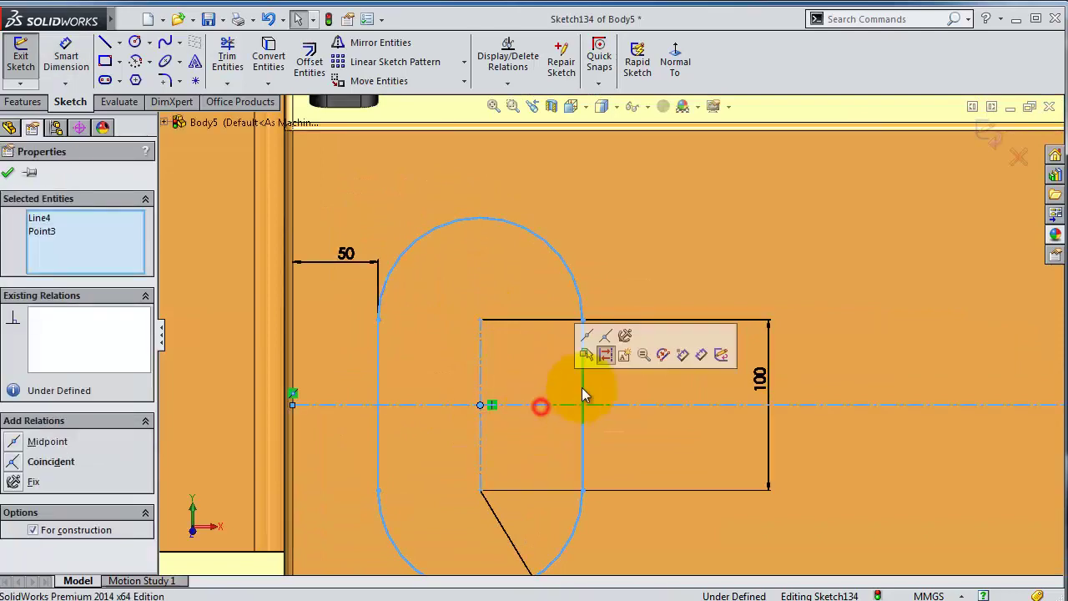
left_click(605, 335)
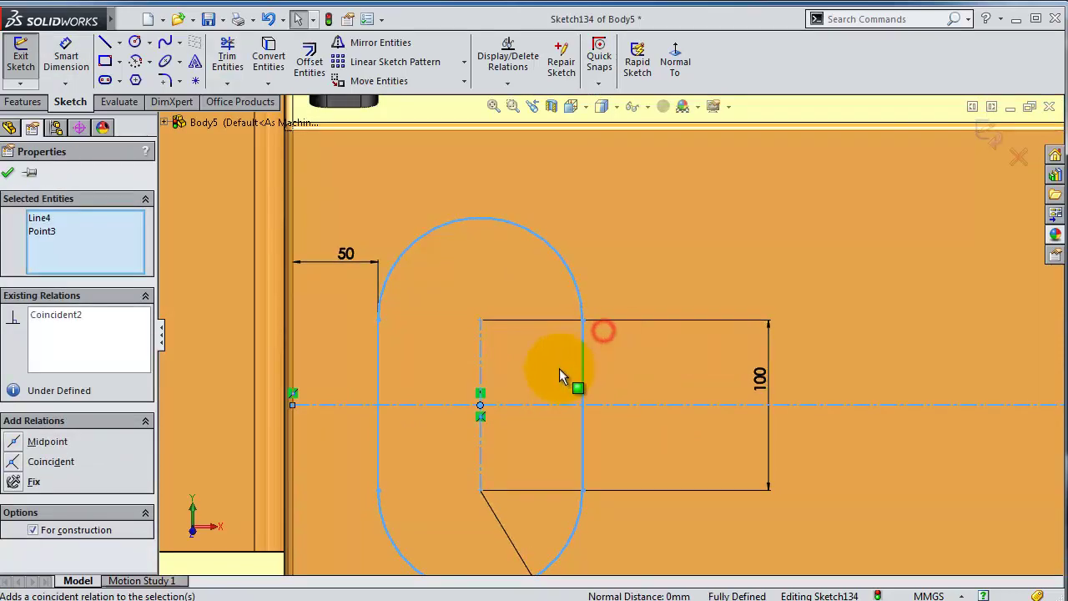
left_click(536, 362)
- Extrude-cut the slot through the front panel using Up To Next depth
left_click(22, 101)
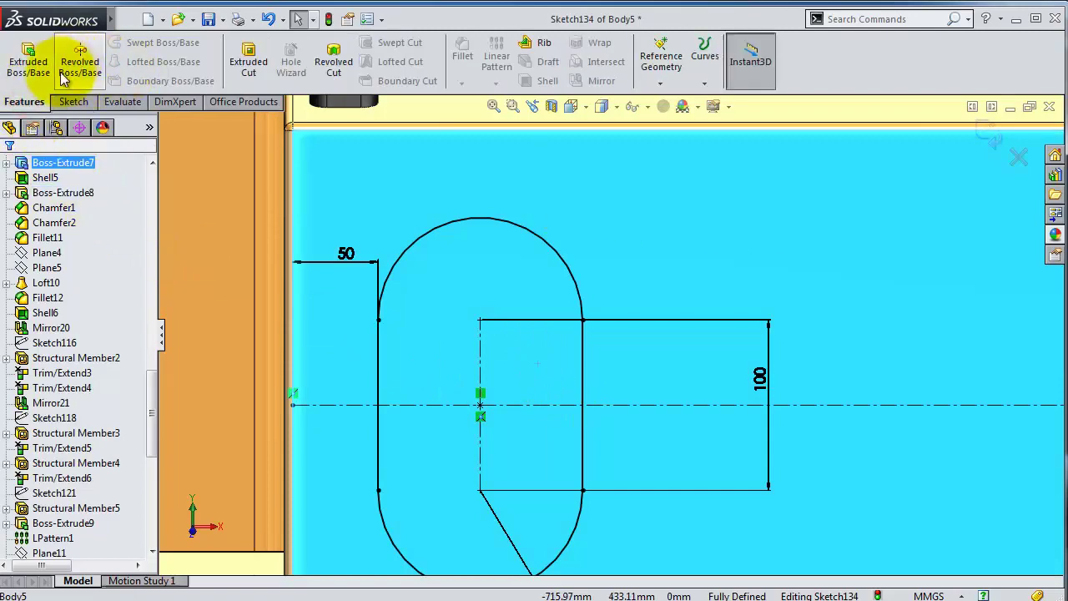
left_click(252, 78)
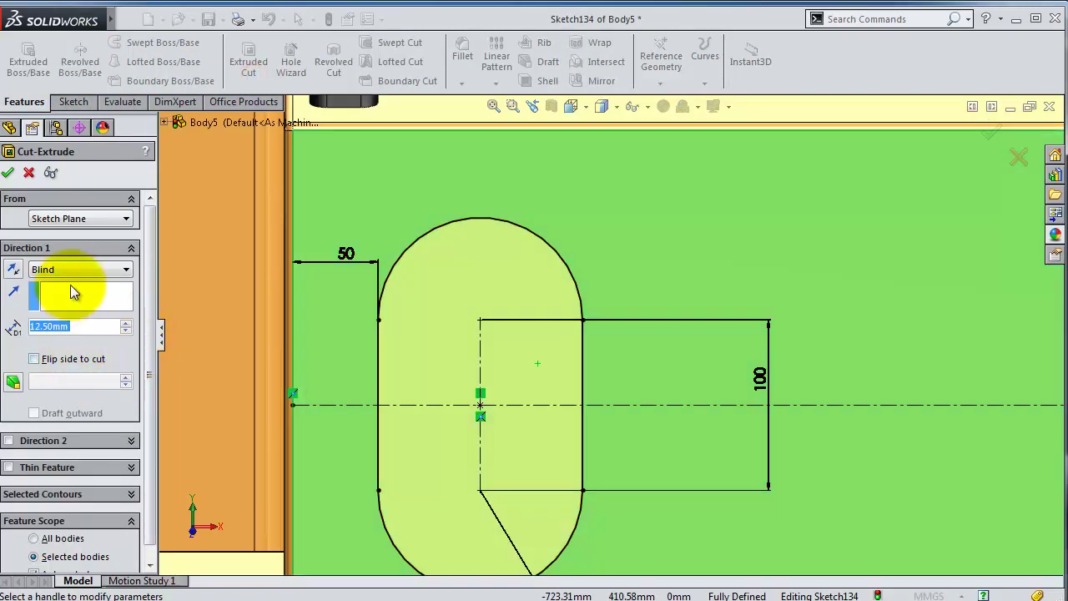
left_click(79, 268)
left_click(94, 321)
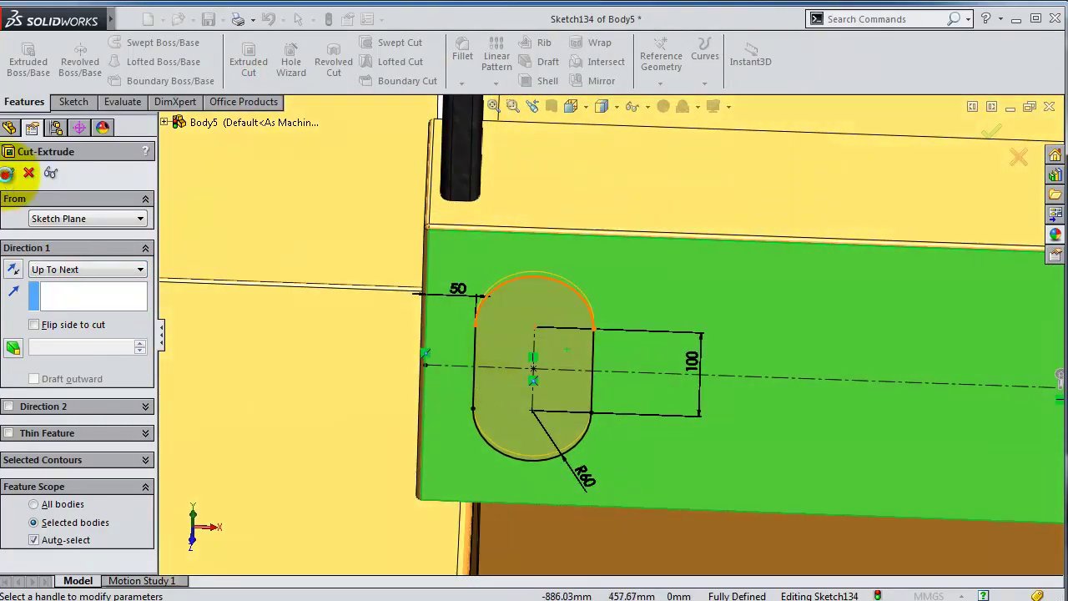
left_click(7, 173)
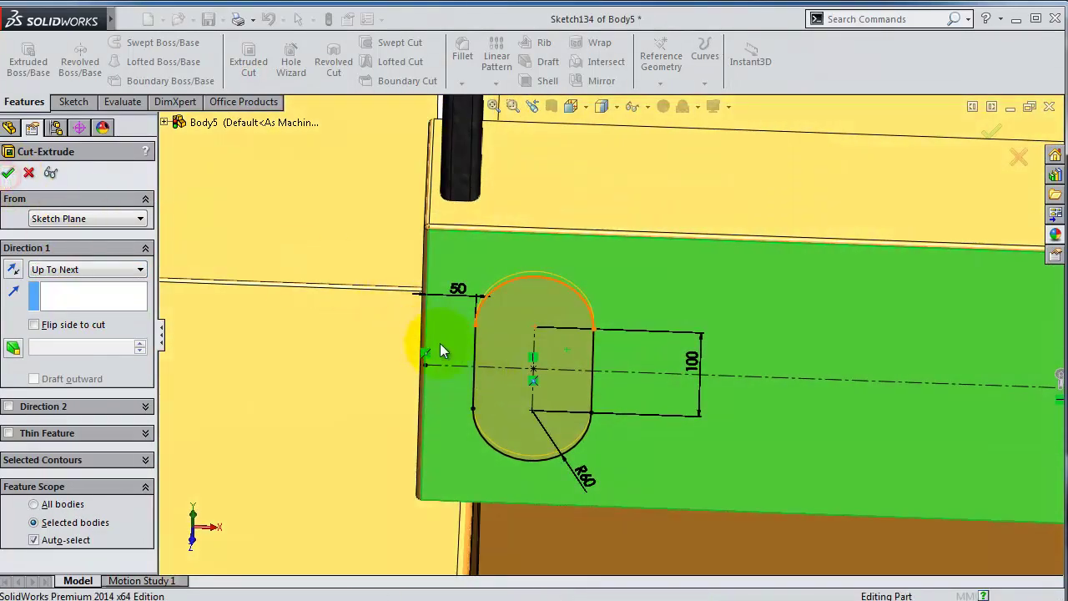
mouse_move(624, 362)
middle_mouse_down()
mouse_move(603, 246)
mouse_move(596, 267)
middle_mouse_up()
left_click(496, 87)
- Mirror the slot cut about the Right Plane, then hide Plane12
left_click(500, 129)
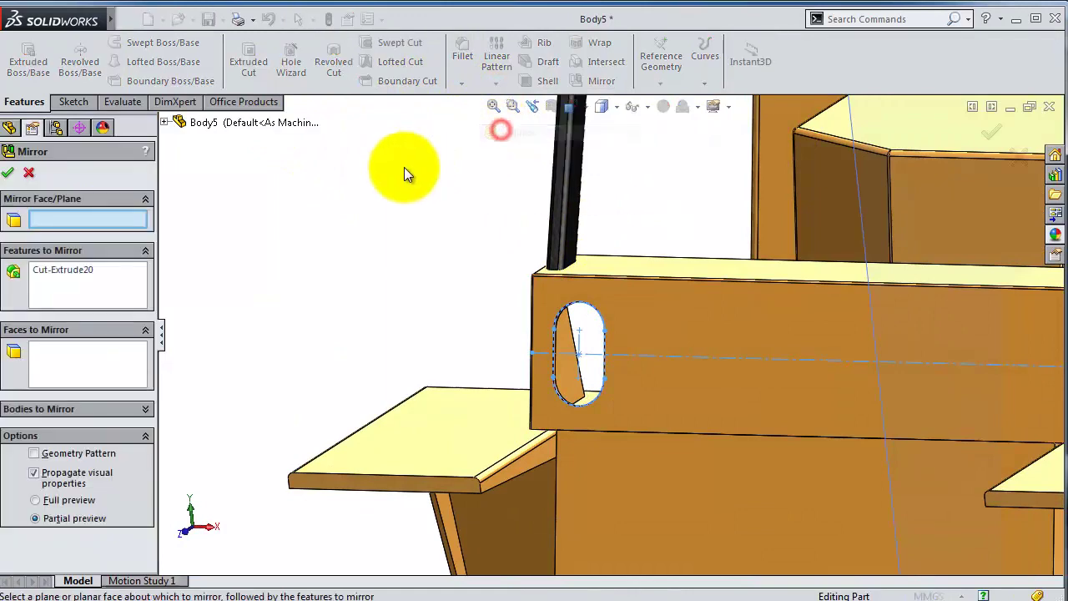
left_click(167, 123)
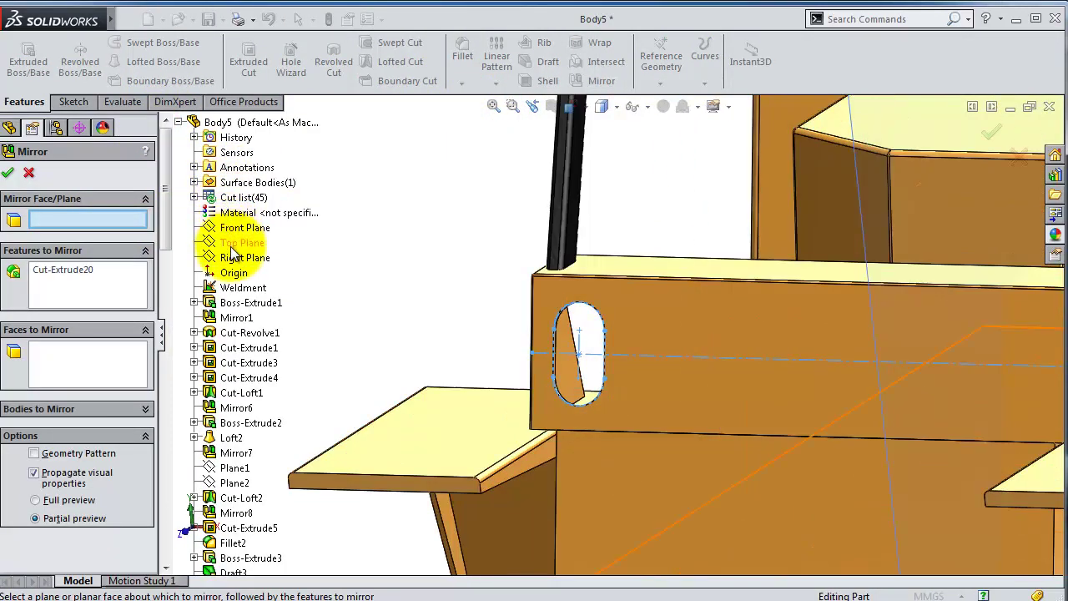
left_click(233, 257)
left_click(8, 172)
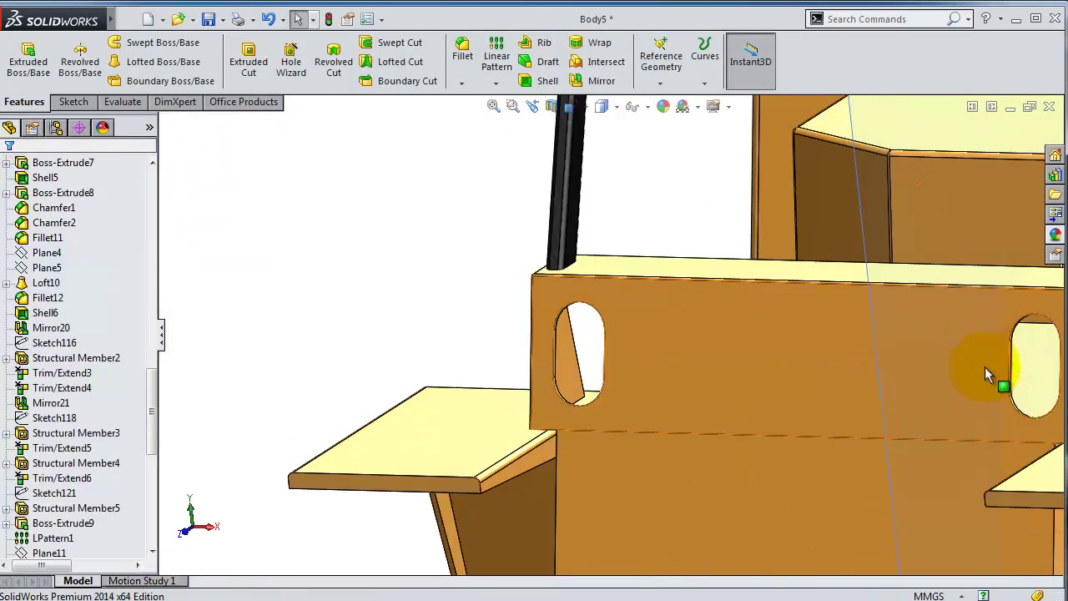
mouse_move(984, 367)
middle_mouse_down()
mouse_move(882, 389)
mouse_move(810, 341)
mouse_move(973, 303)
mouse_move(1000, 323)
mouse_move(846, 381)
mouse_move(658, 412)
middle_mouse_up()
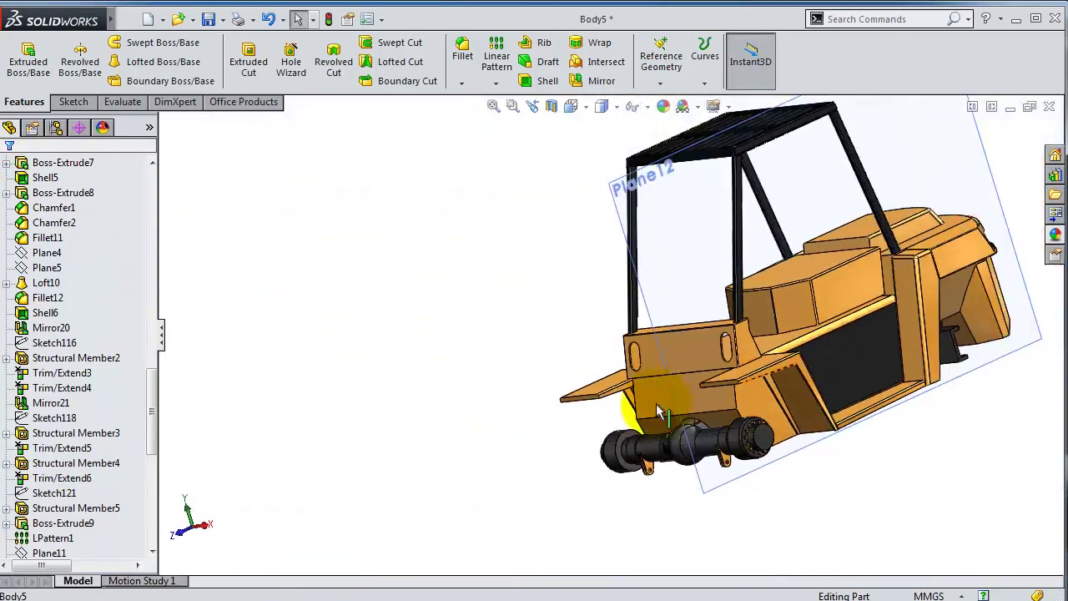
left_click(628, 201)
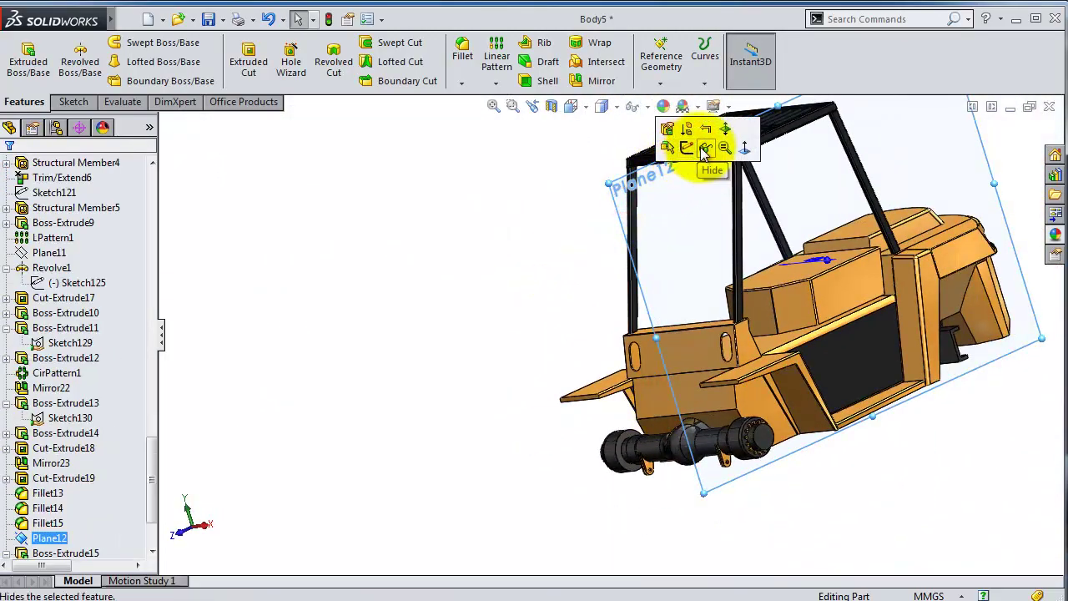
left_click(705, 148)
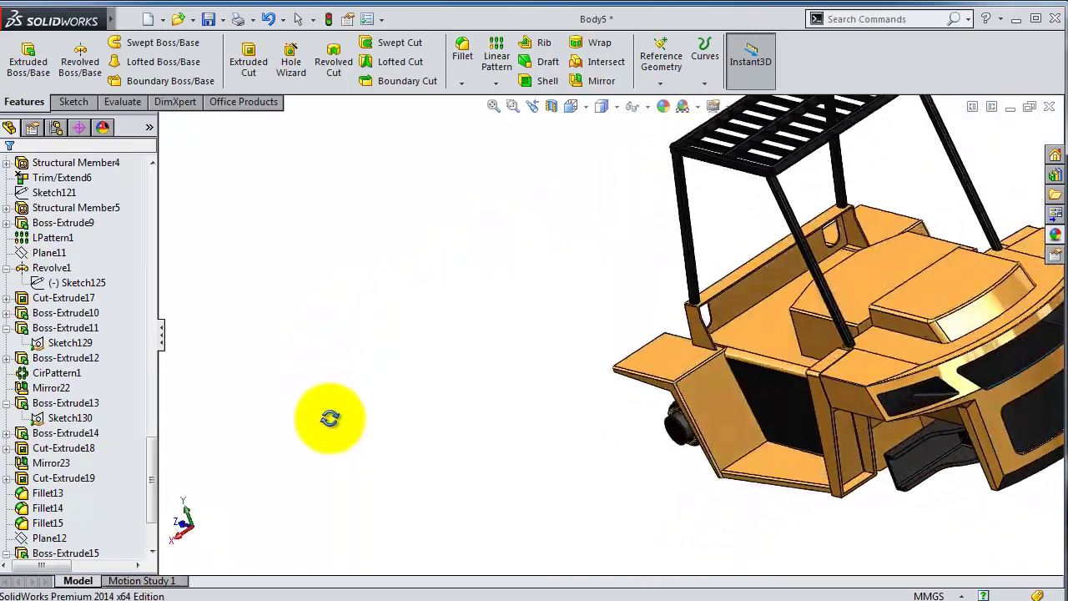